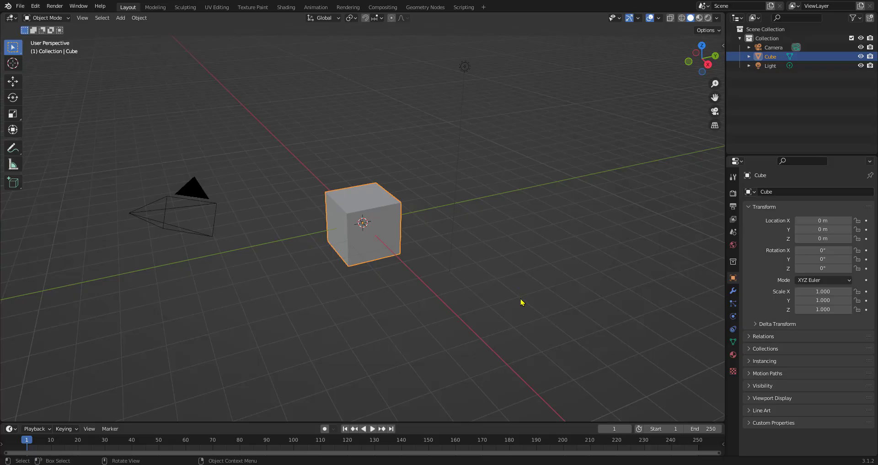
- Switch the default cube into Edit Mode
scroll(522, 302, up, 4)
middle_drag(547, 273, 523, 296)
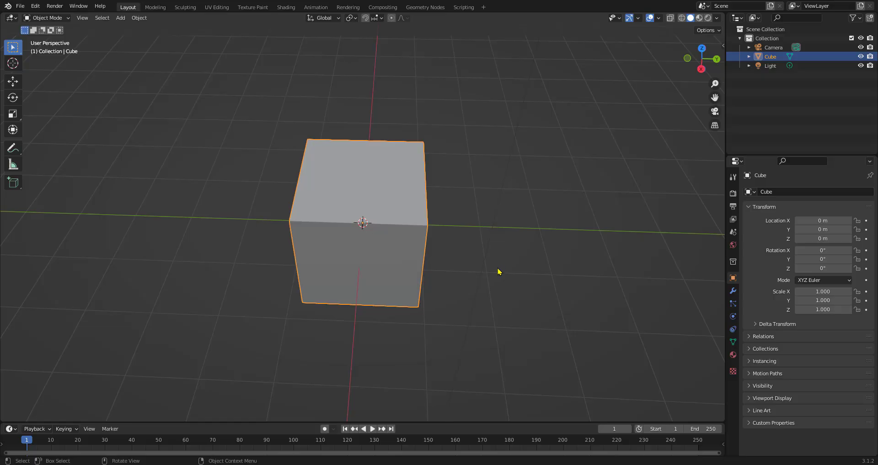
key(Tab)
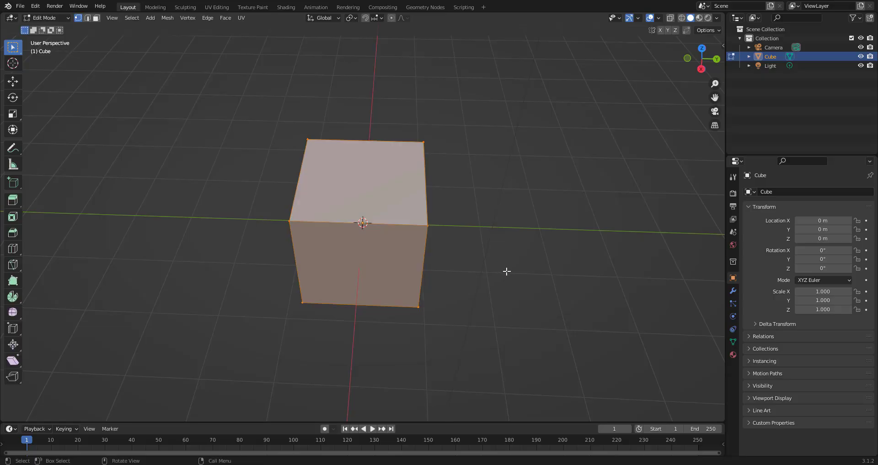
- Insert a loop cut around the cube and slide it close to the top edge of the front face
scroll(506, 268, up, 4)
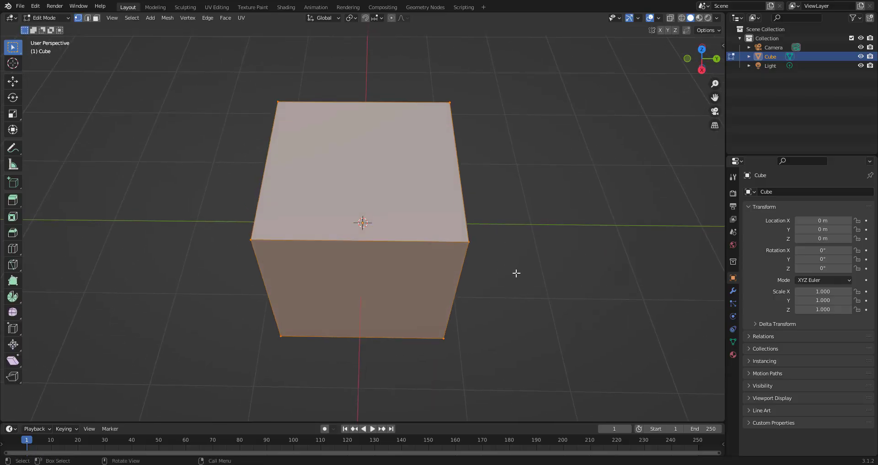
key(ctrl+r)
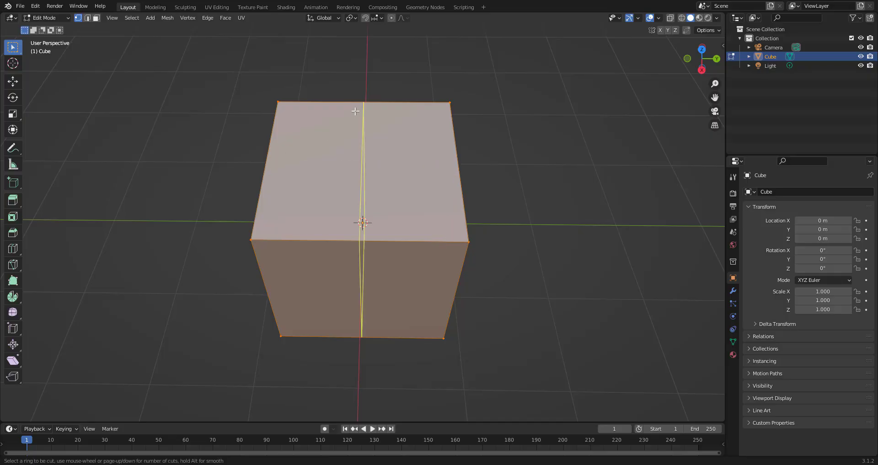
click(452, 166)
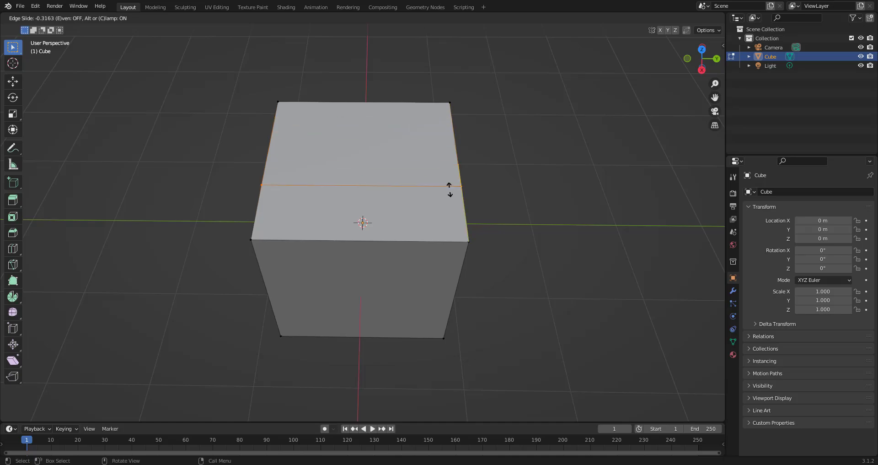
click(448, 128)
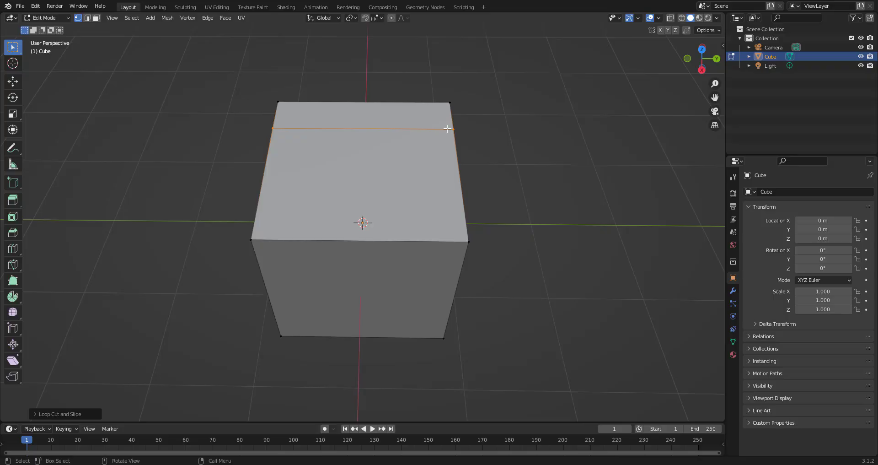
- Edge-slide the new edge loop to a different position along the cube
middle_drag(513, 163, 462, 153)
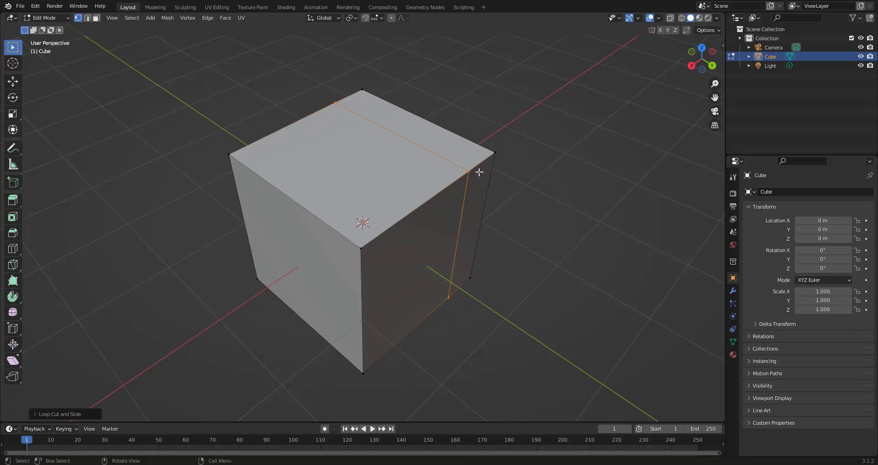
key(g)
key(g)
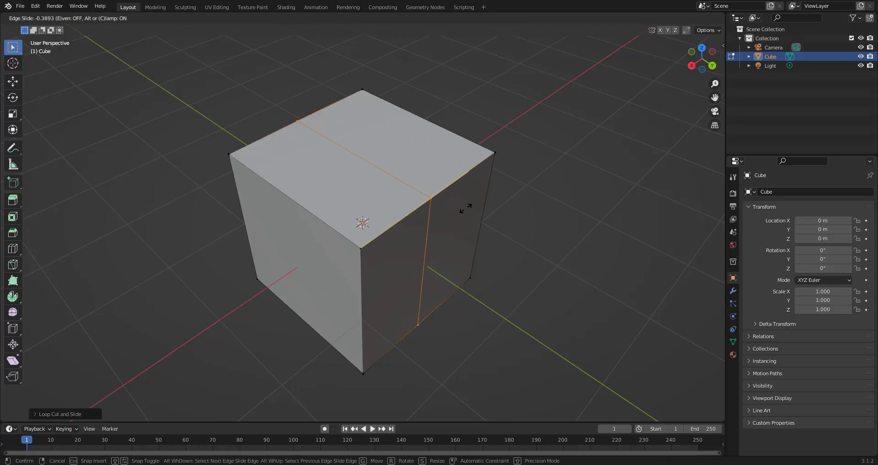
key(g)
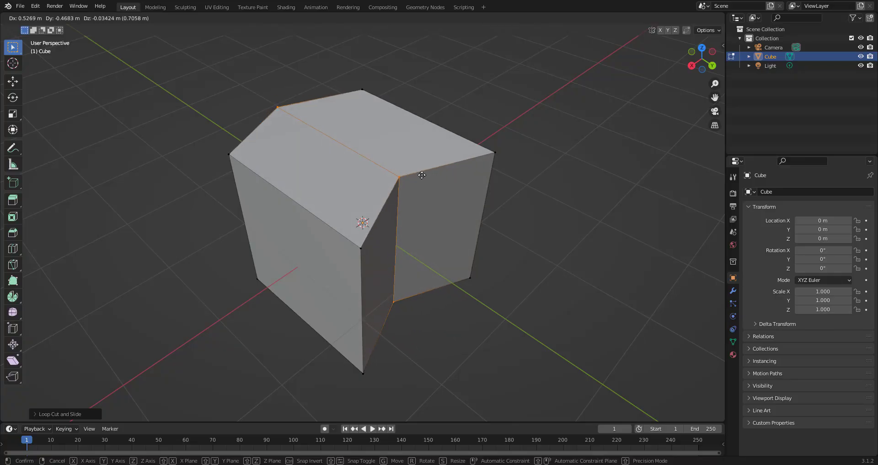
key(g)
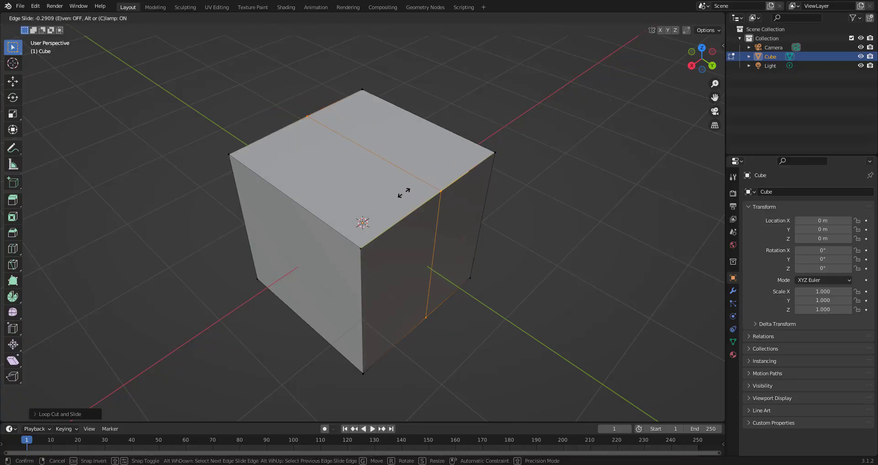
click(402, 194)
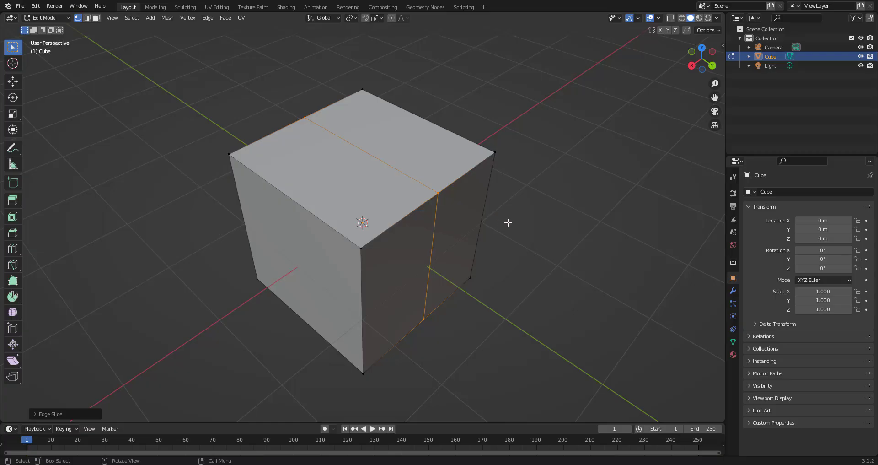
- Select all, toggle out of and back into Edit Mode, and deselect all geometry
key(a)
key(Tab)
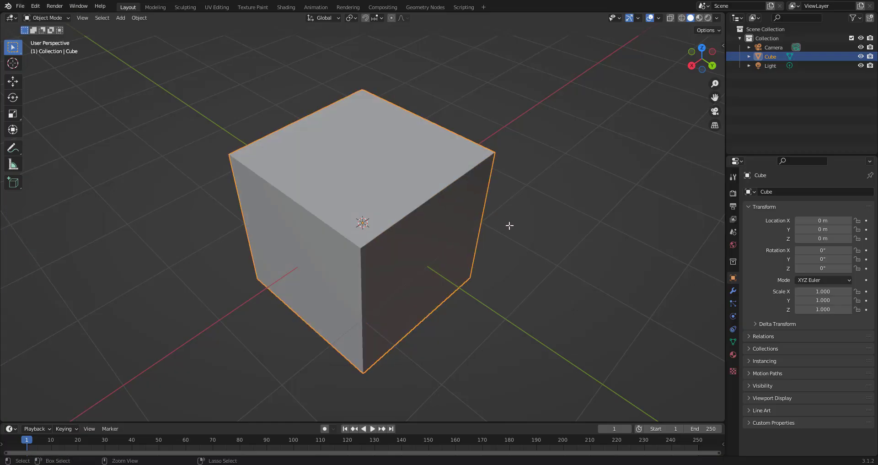
key(Tab)
middle_drag(517, 245, 494, 246)
key(alt+a)
- Add another loop cut across the cube's top and side, then undo it
key(ctrl+r)
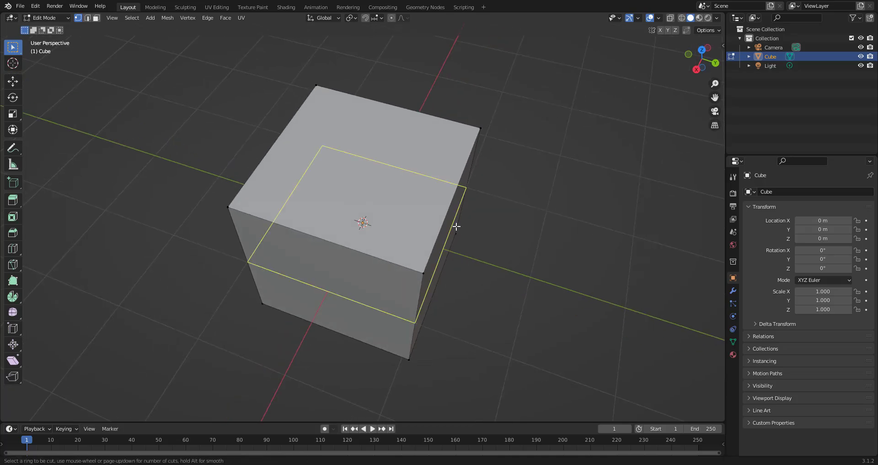
click(438, 192)
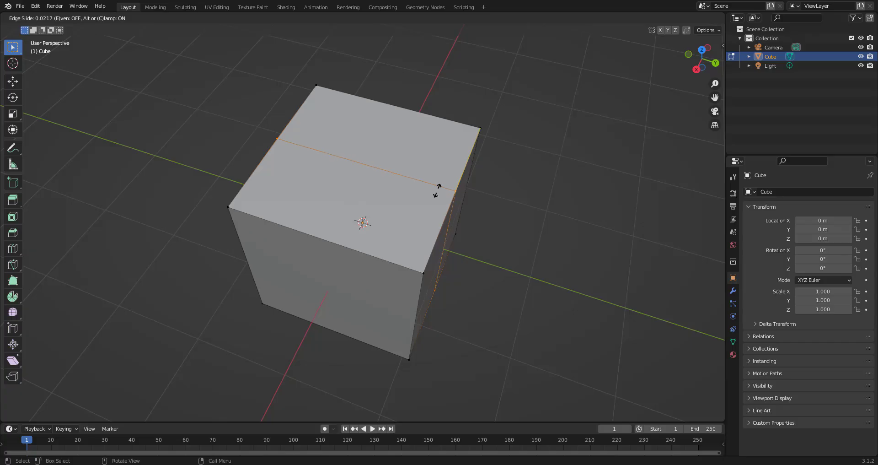
click(463, 150)
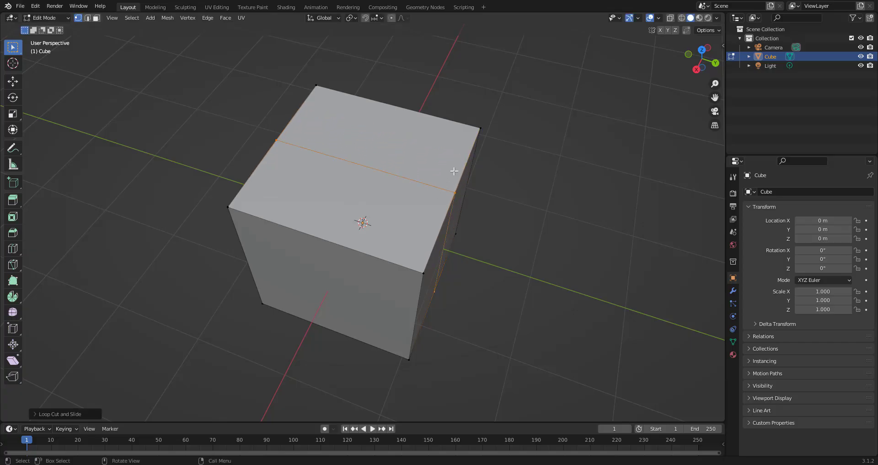
middle_drag(578, 210, 599, 205)
scroll(528, 204, down, 2)
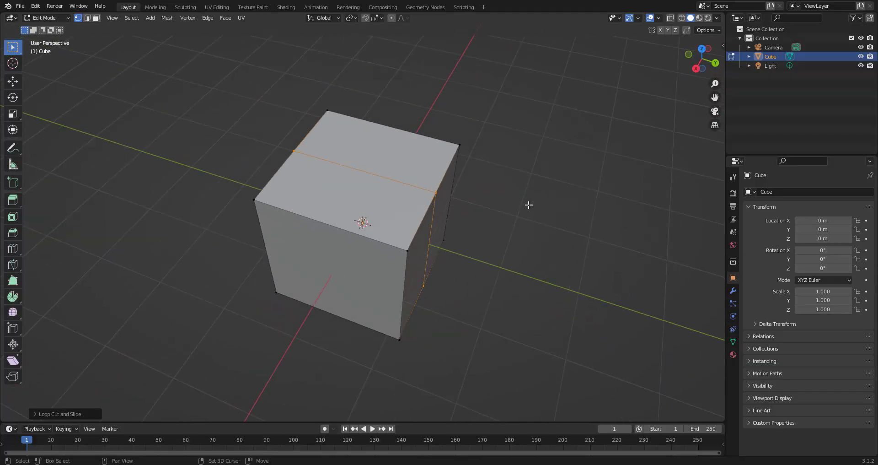
shift+middle_drag(527, 204, 522, 233)
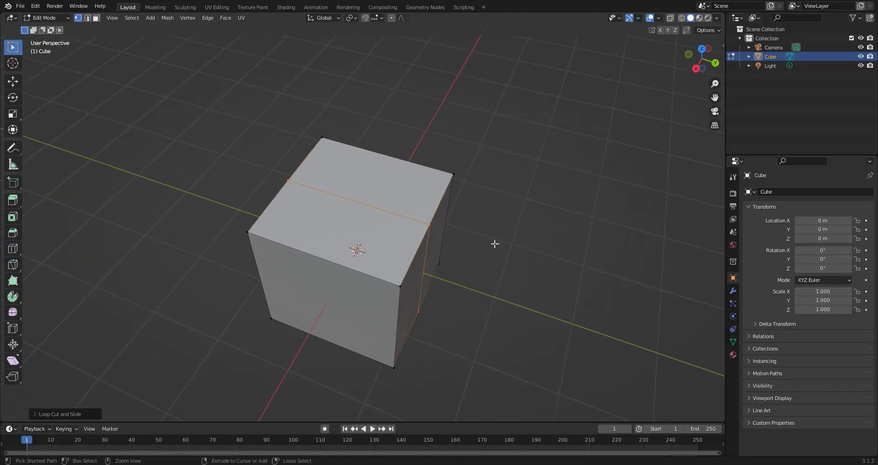
key(ctrl+z)
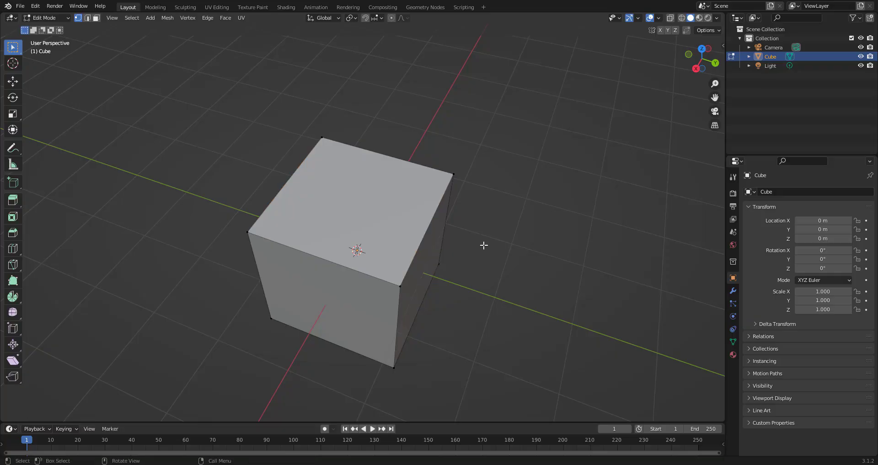
- Insert a loop cut with 4 cuts across the cube's top and side faces
middle_drag(475, 247, 511, 245)
key(ctrl+r)
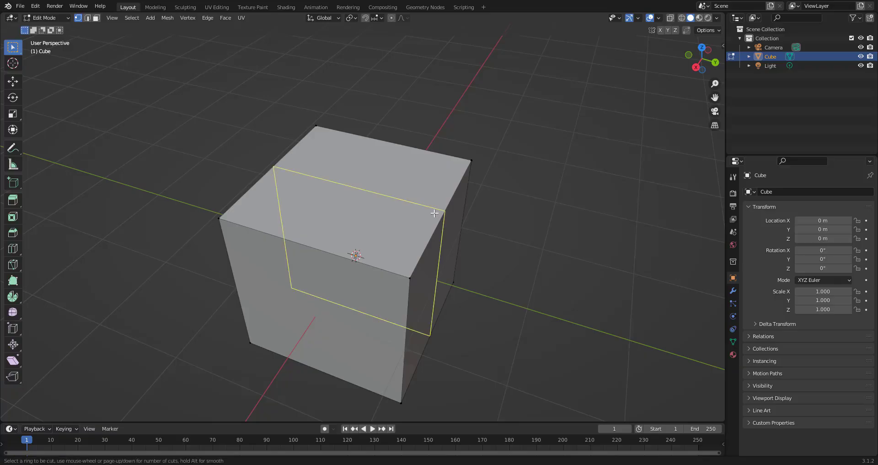
scroll(435, 214, up, 1)
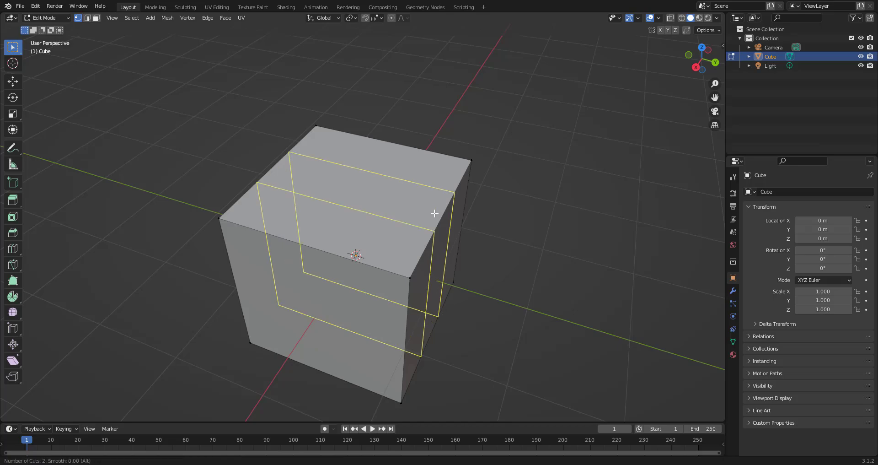
scroll(434, 213, up, 6)
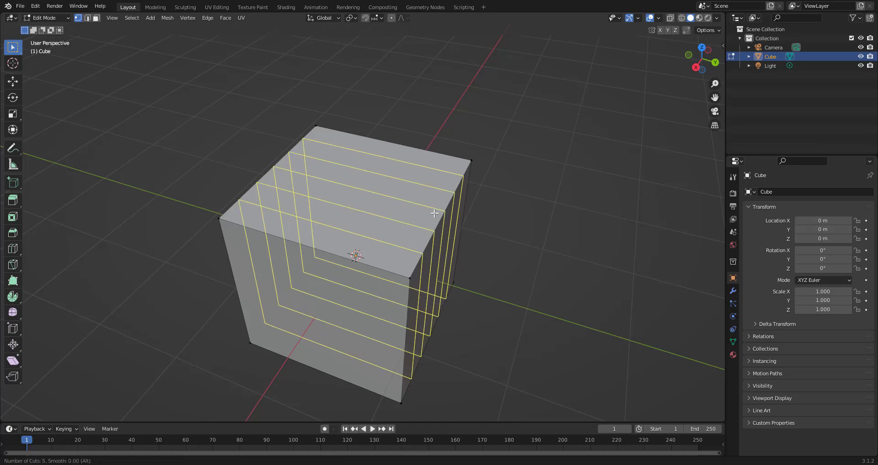
scroll(434, 214, down, 6)
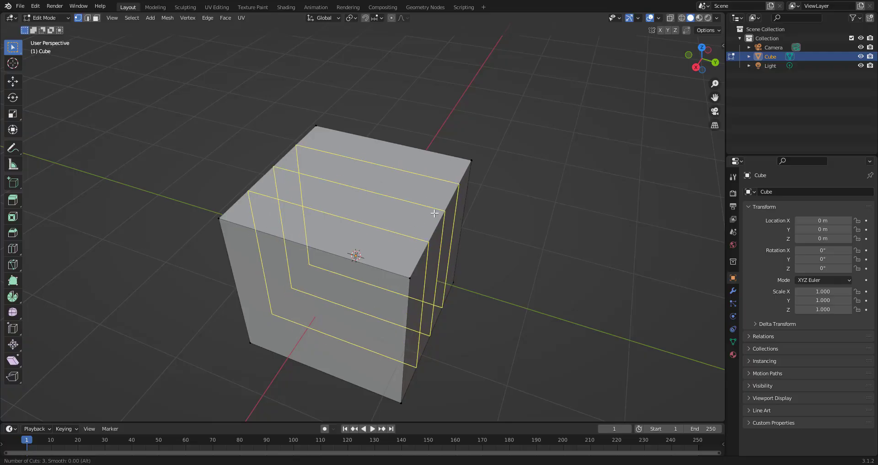
scroll(434, 214, down, 1)
scroll(434, 213, up, 5)
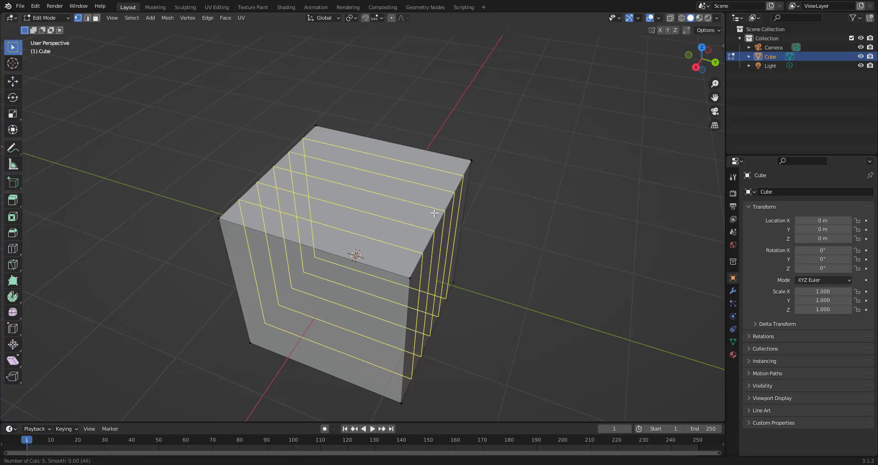
scroll(434, 213, down, 2)
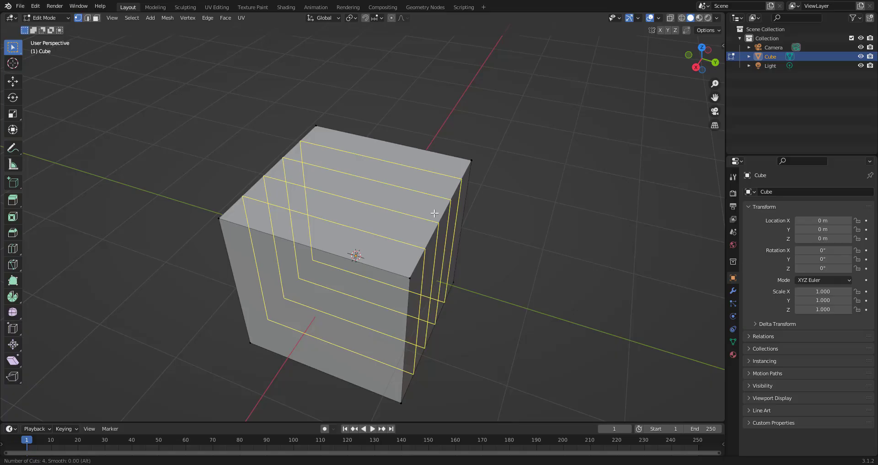
scroll(435, 213, down, 3)
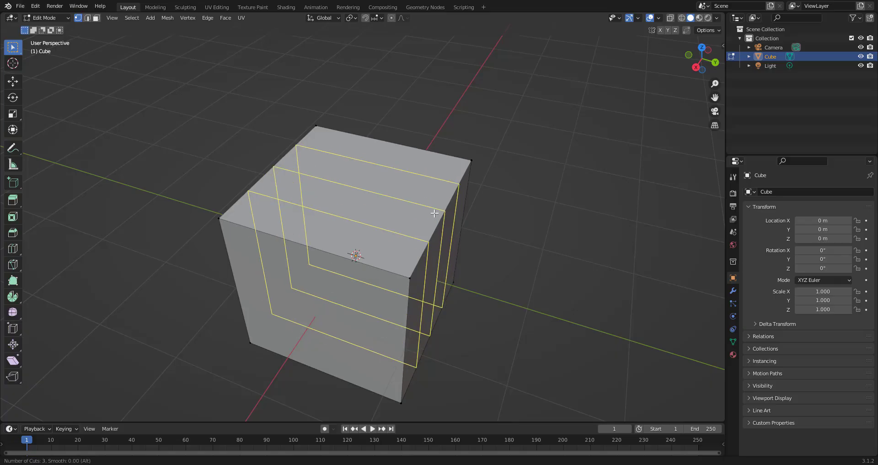
scroll(434, 213, up, 7)
scroll(435, 213, down, 4)
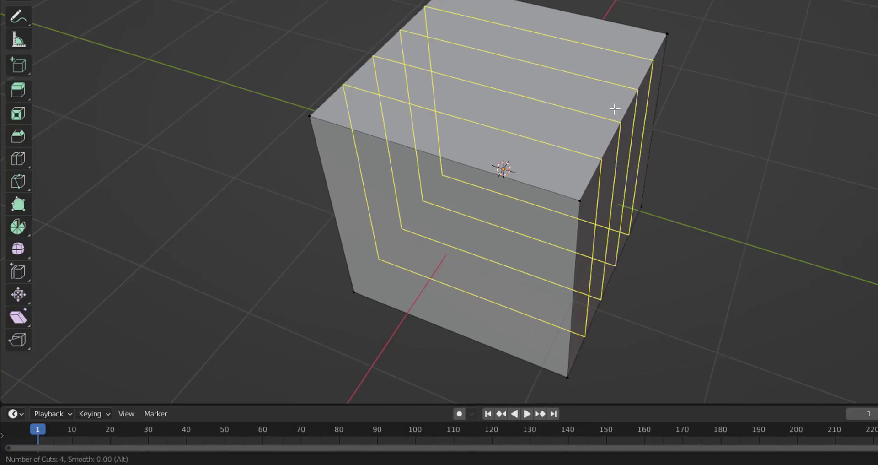
click(614, 109)
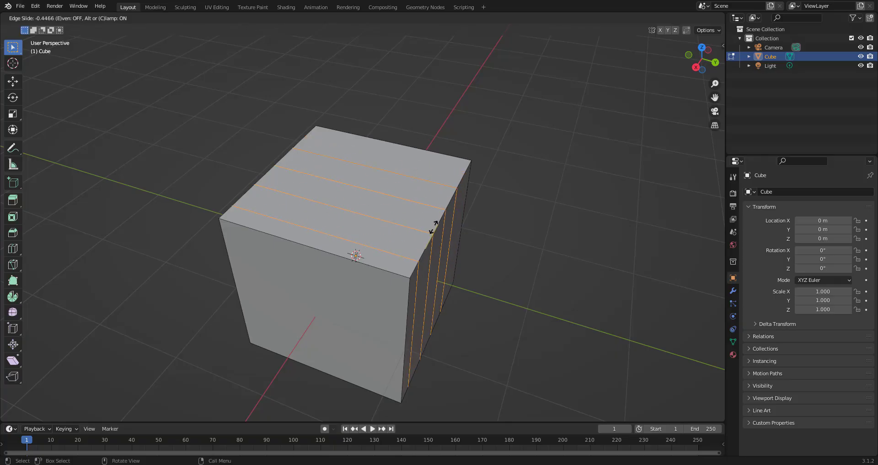
click(442, 216)
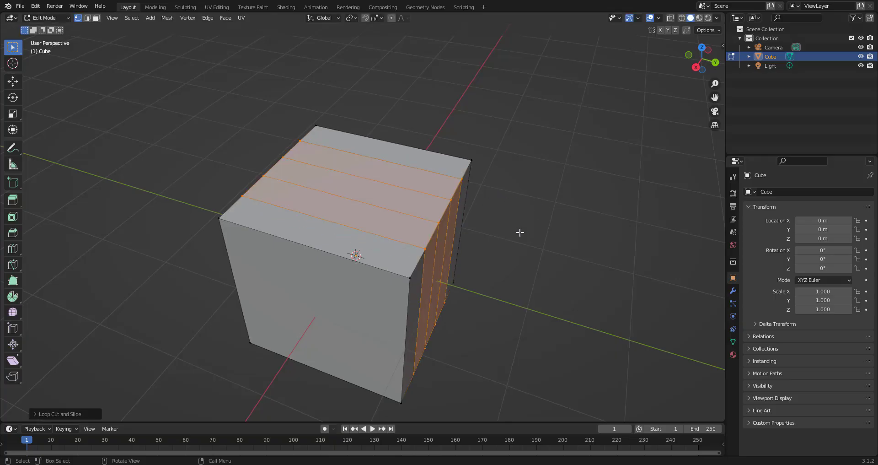
- Add a perpendicular loop cut with 3 cuts across the top face, then deselect
mouse_move(520, 232)
middle_down()
mouse_move(539, 247)
mouse_move(527, 246)
middle_up()
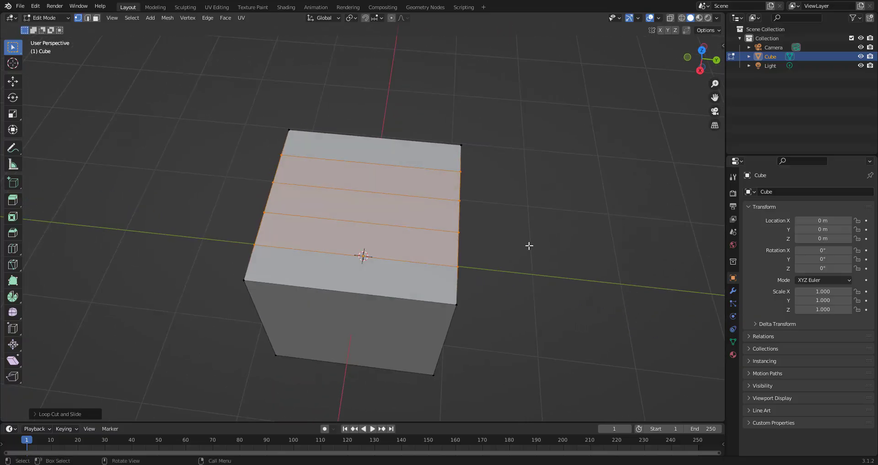
key(ctrl+r)
scroll(397, 159, up, 2)
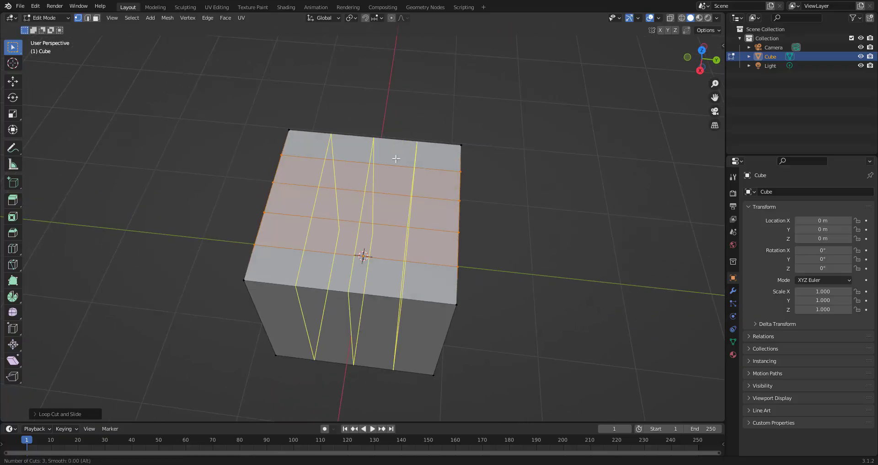
click(397, 159)
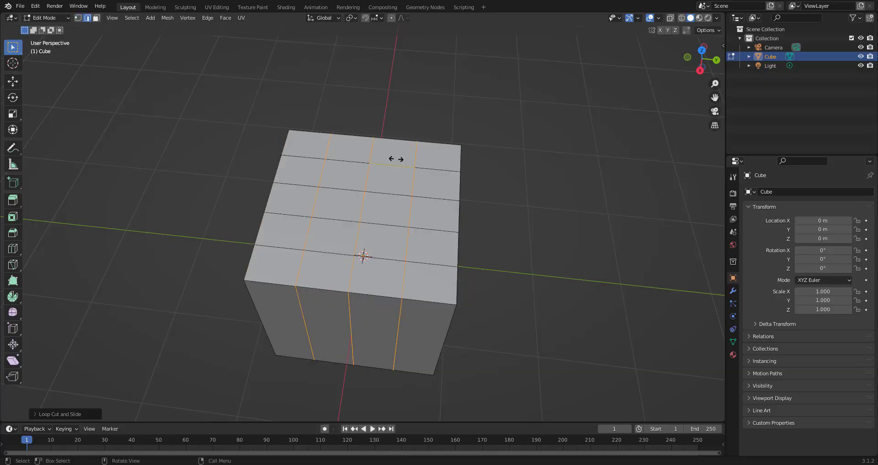
click(396, 159)
click(524, 178)
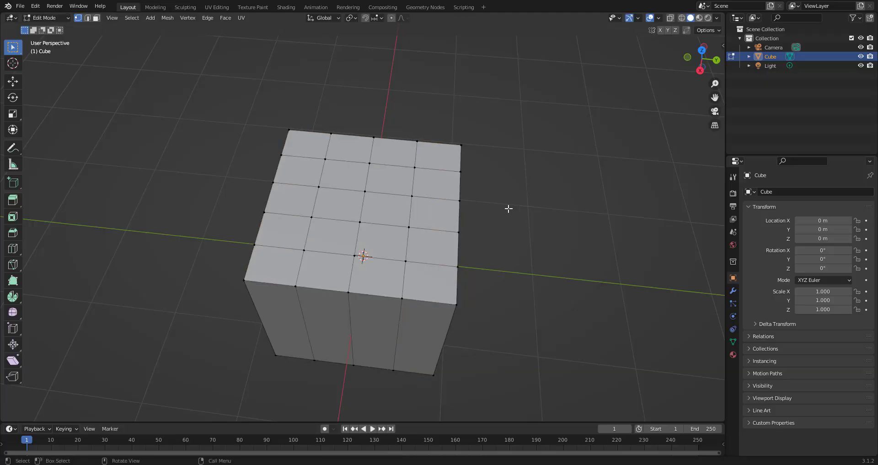
- Undo the last two actions
scroll(508, 209, up, 1)
middle_drag(533, 216, 544, 319)
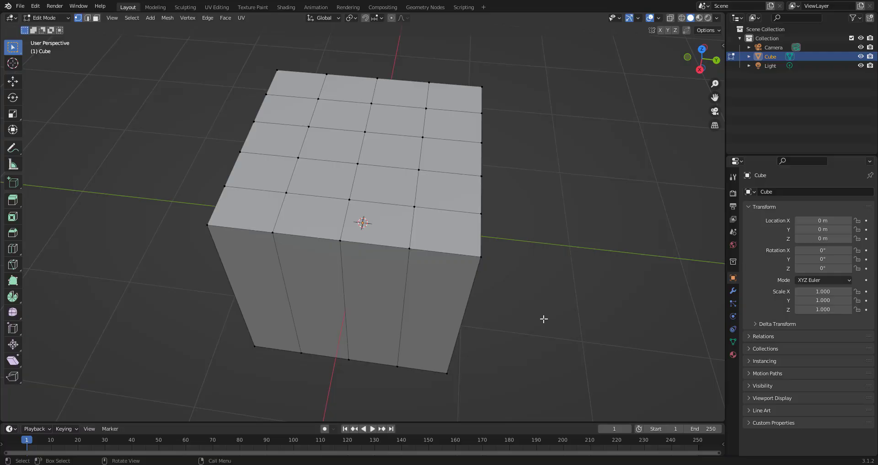
key(ctrl+z)
key(ctrl+z)
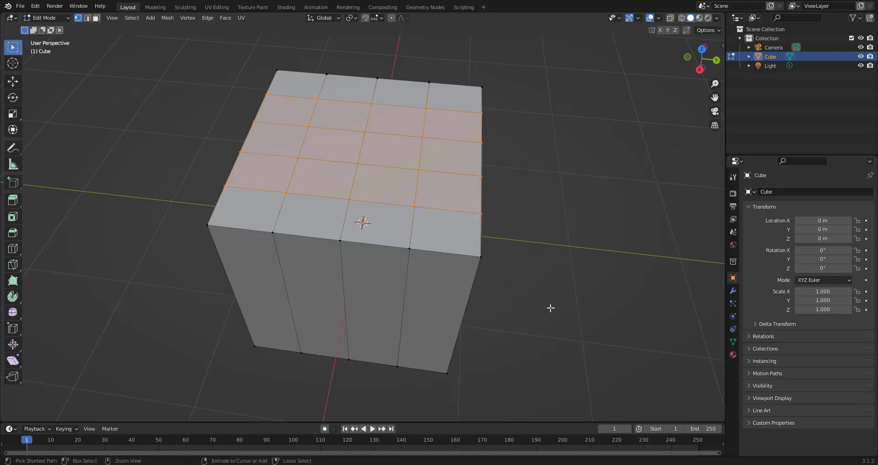
- Scale the cube into a flat rectangular slab
scroll(551, 308, down, 3)
middle_drag(549, 310, 513, 268)
click(13, 113)
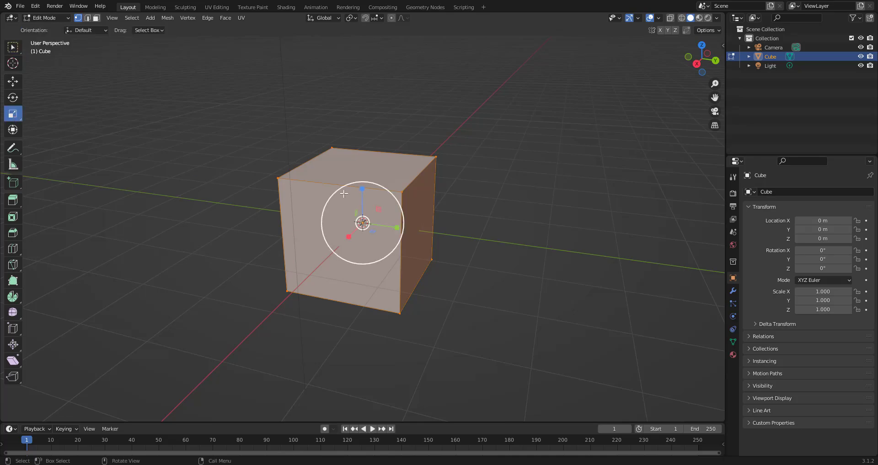
drag(363, 199, 412, 237)
key(Tab)
middle_drag(338, 286, 364, 301)
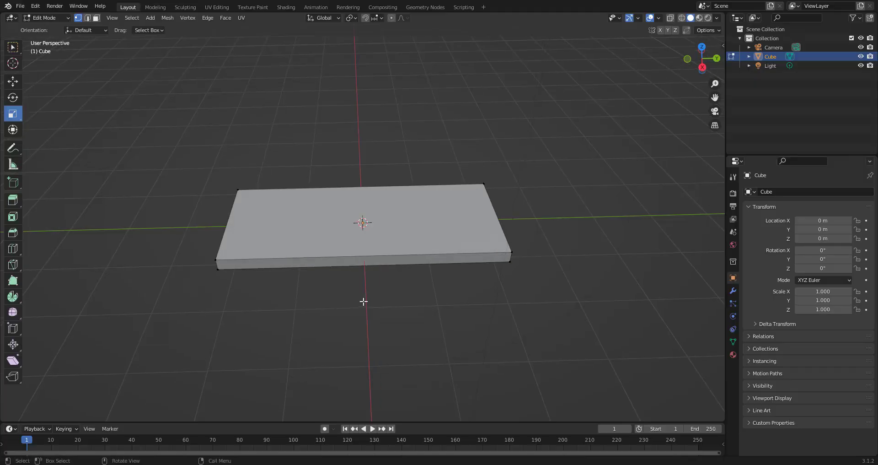
- From top view, add a loop cut across the slab and slide it near the lower end
key(KP_7)
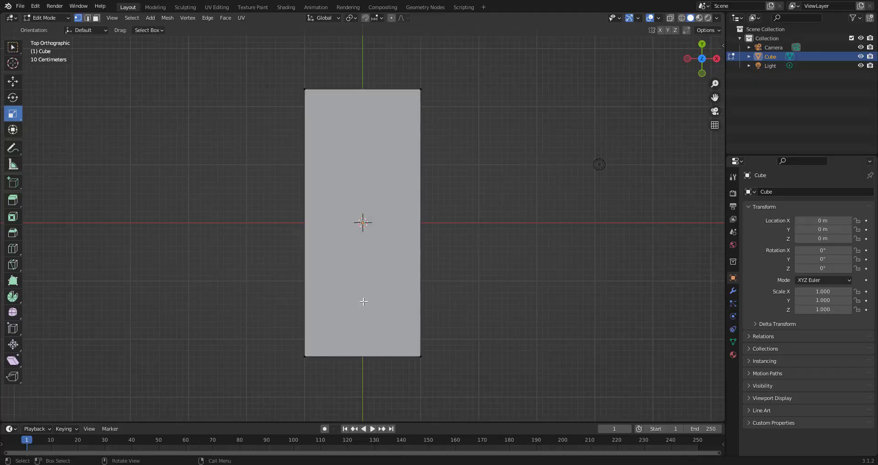
click(13, 48)
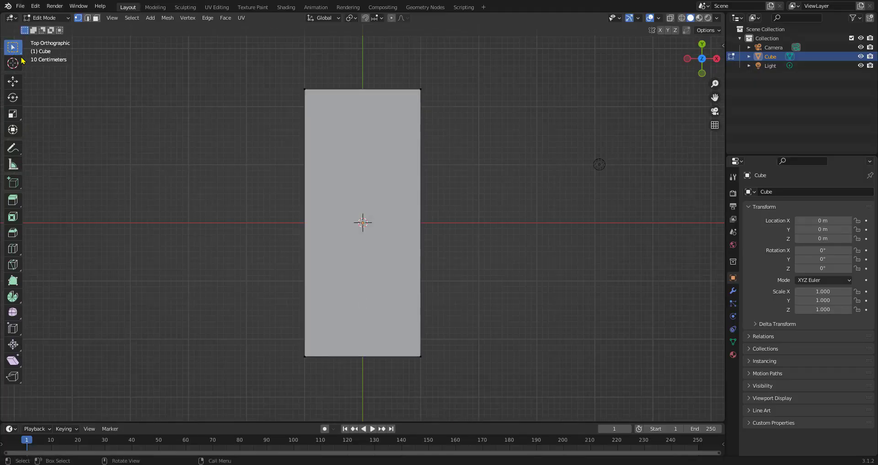
key(ctrl+r)
click(410, 223)
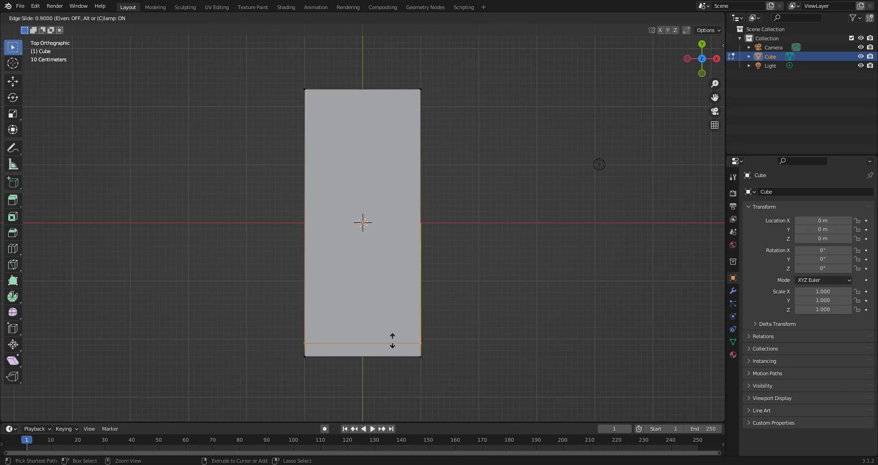
click(393, 340)
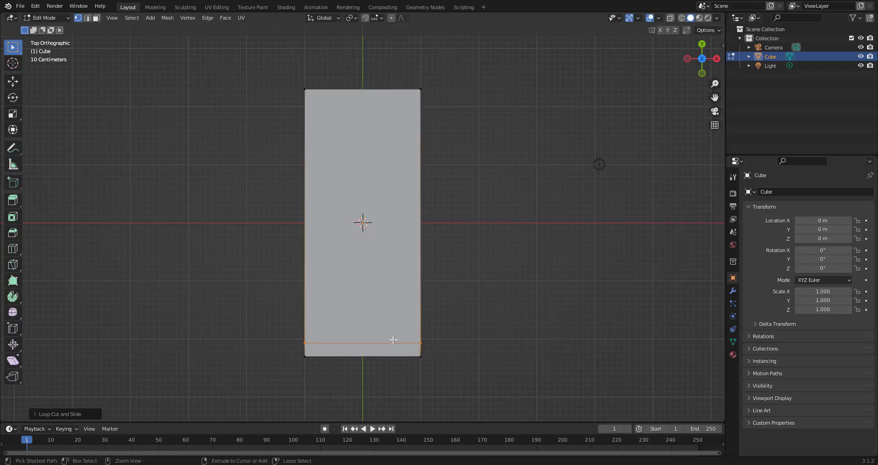
- Add another loop cut across the slab and slide it near the upper end
key(ctrl+r)
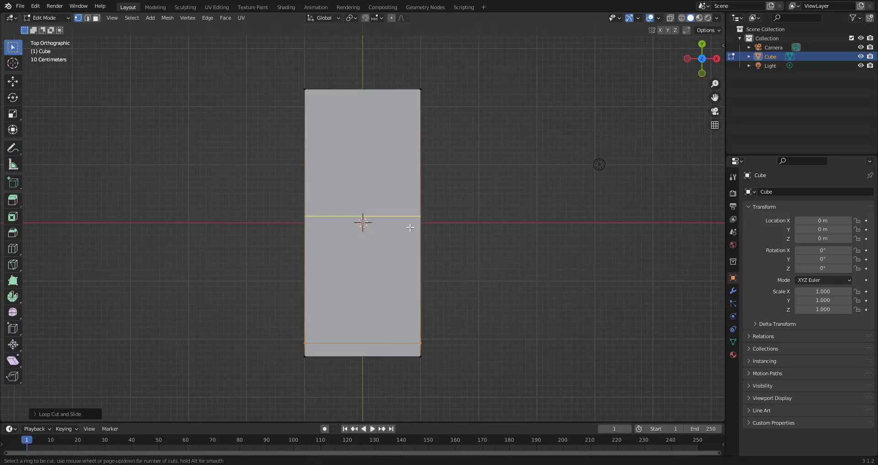
click(411, 228)
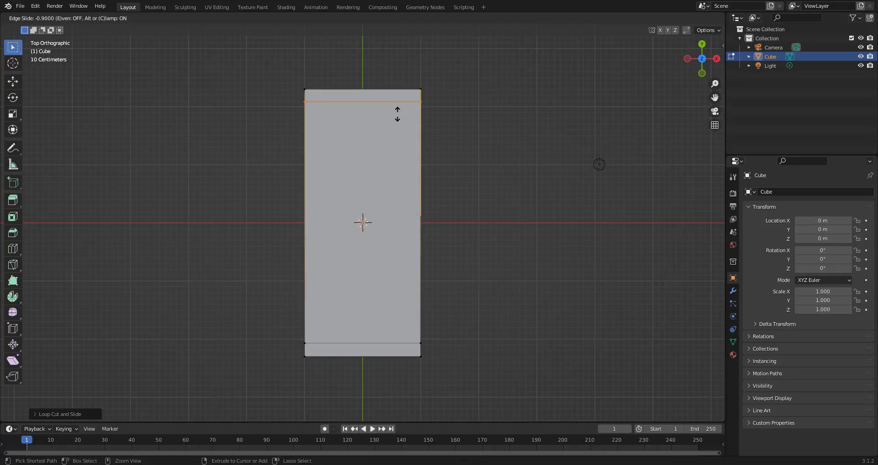
click(397, 115)
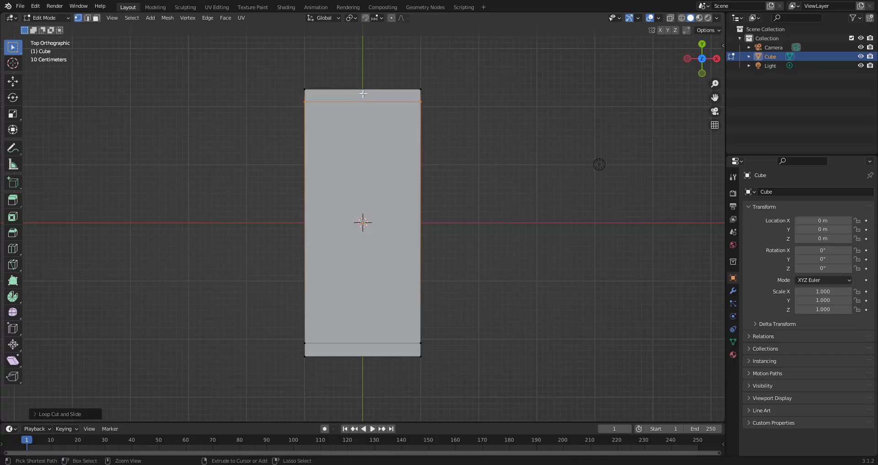
- Add lengthwise loop cuts near both long sides of the slab
drag(364, 93, 401, 103)
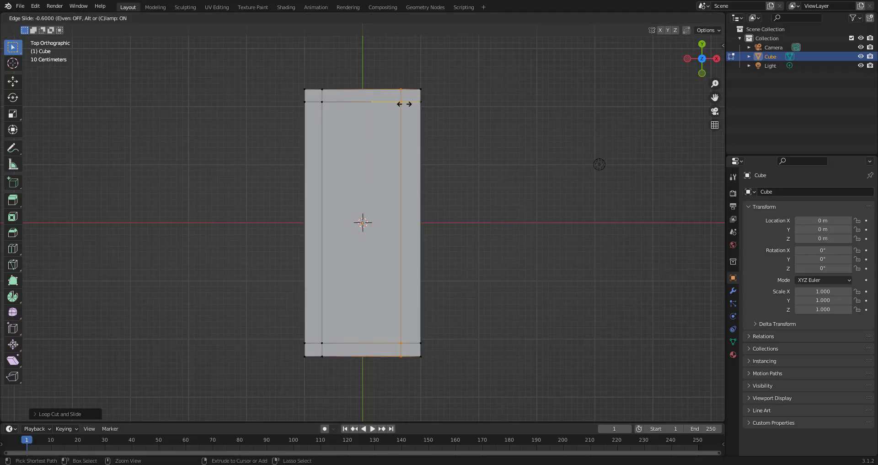
drag(405, 104, 405, 104)
click(470, 214)
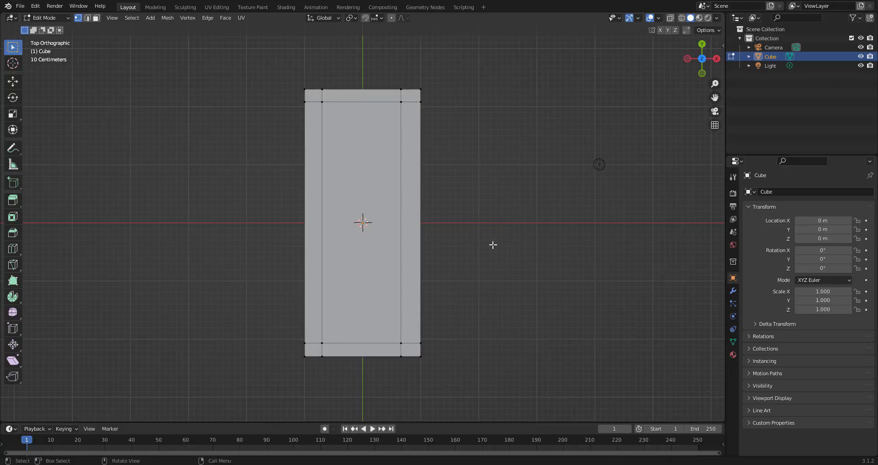
- Switch to face selection and select the four corner faces on top of the slab
middle_drag(492, 245, 399, 183)
click(96, 18)
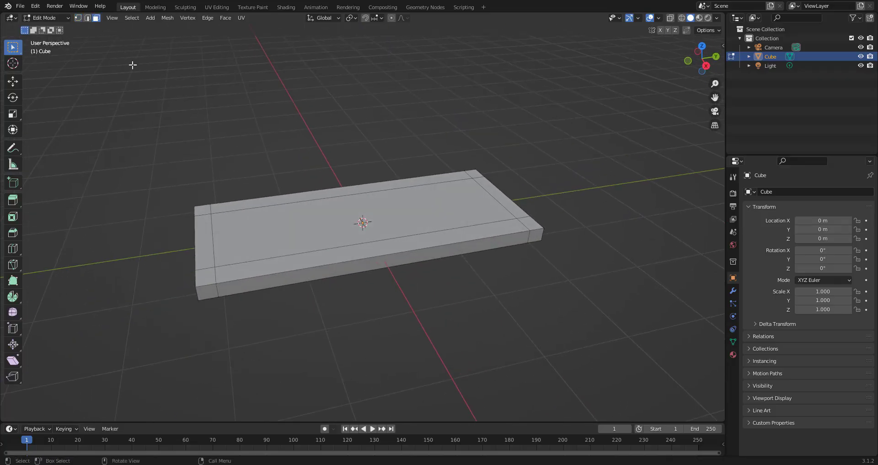
click(204, 210)
shift+click(206, 277)
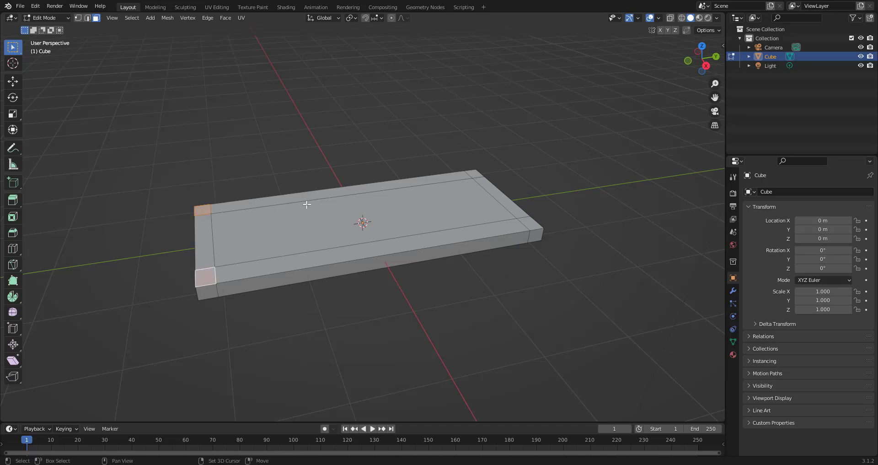
shift+click(527, 225)
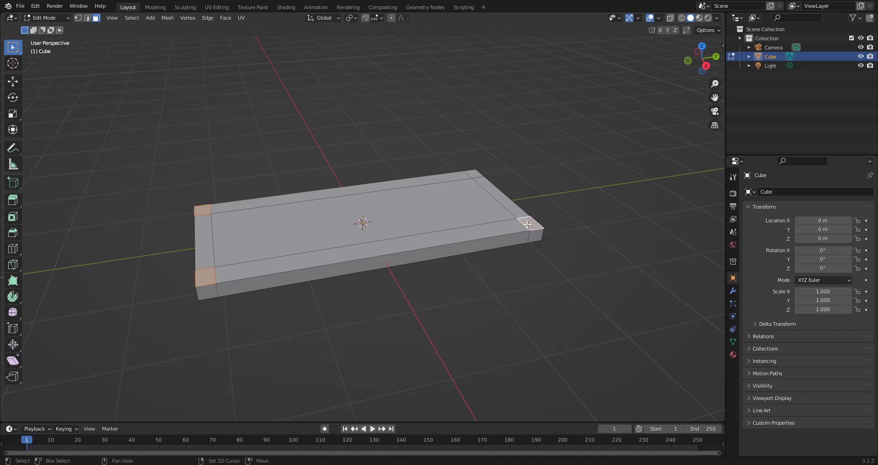
shift+click(475, 173)
- Extrude the four corner faces upward about 1.85 m into legs
middle_drag(456, 205, 403, 235)
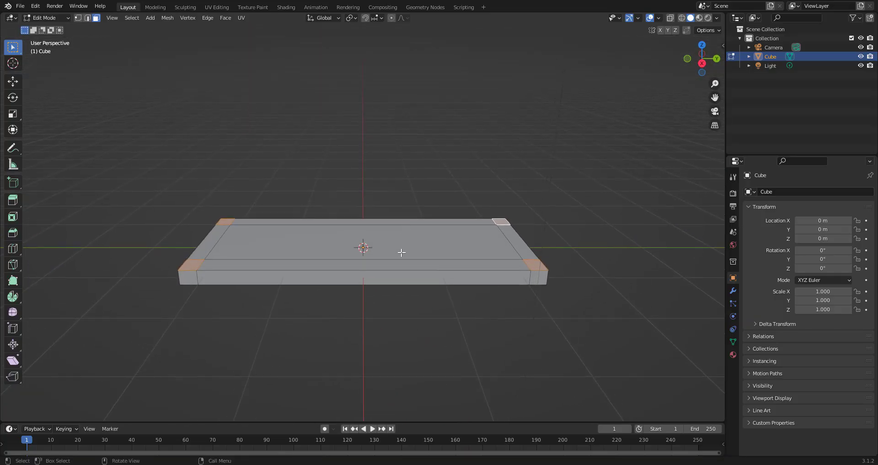
key(e)
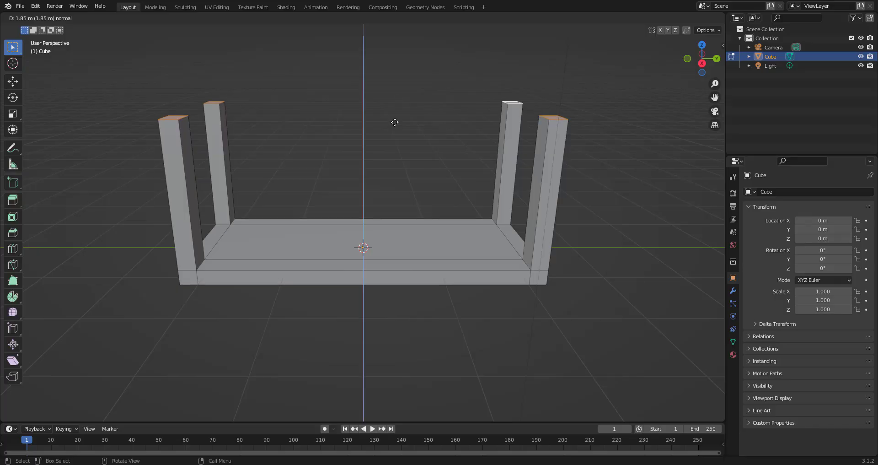
click(395, 122)
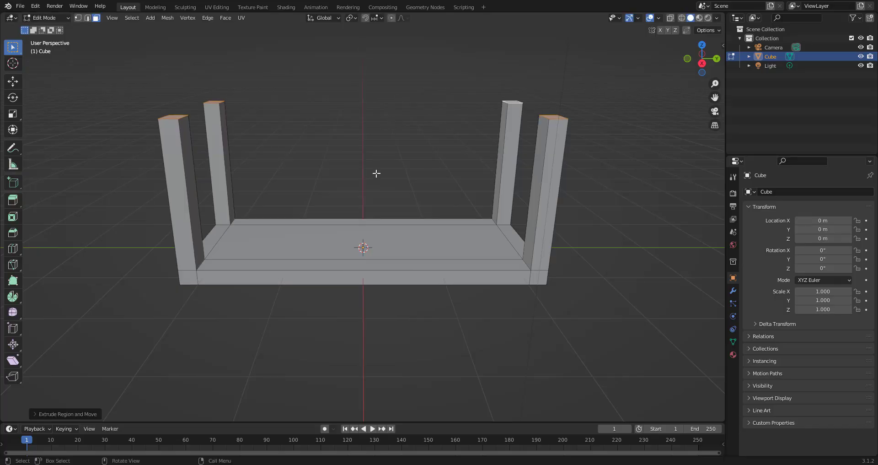
- Undo the leg extrusion and all loop cuts back to the plain slab
key(Tab)
middle_drag(378, 205, 367, 220)
key(Tab)
key(Tab)
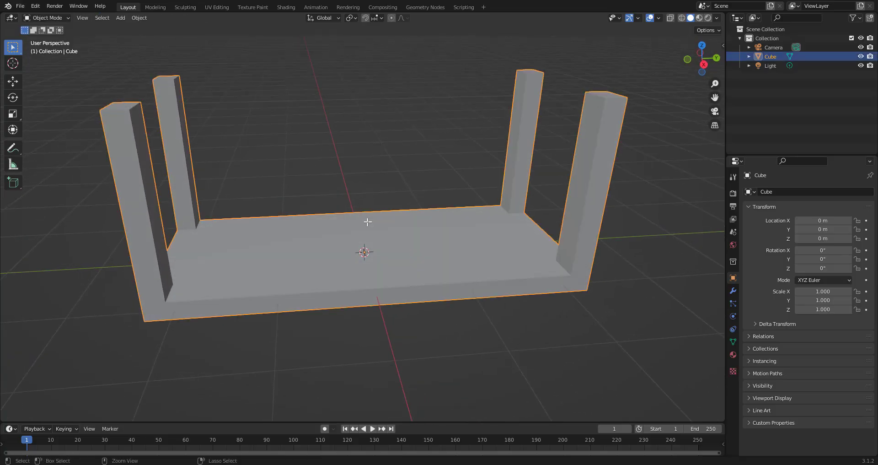
key(ctrl+z)
key(ctrl+z)
key(ctrl+z)
key(ctrl+z)
key(ctrl+z)
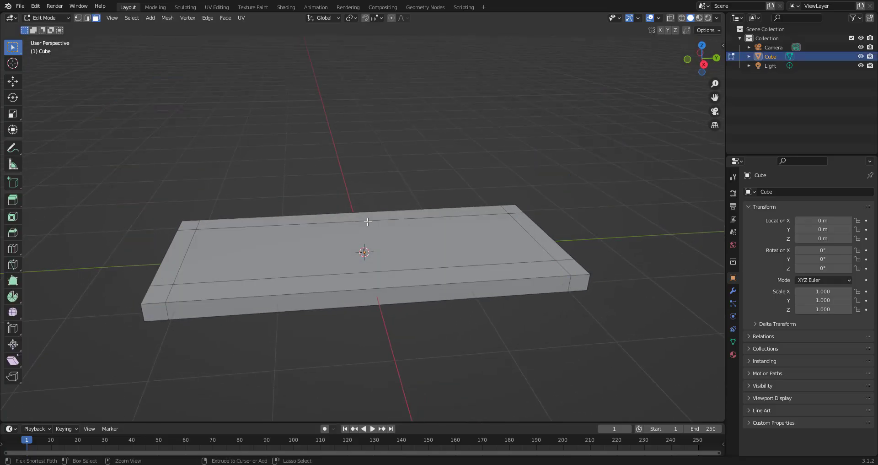
key(ctrl+z)
key(ctrl+z)
key(ctrl+z)
key(ctrl+z)
key(ctrl+z)
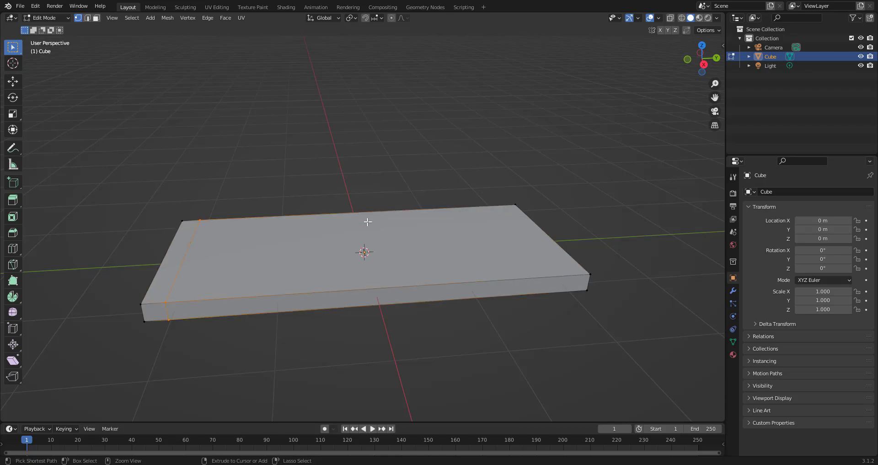
key(ctrl+z)
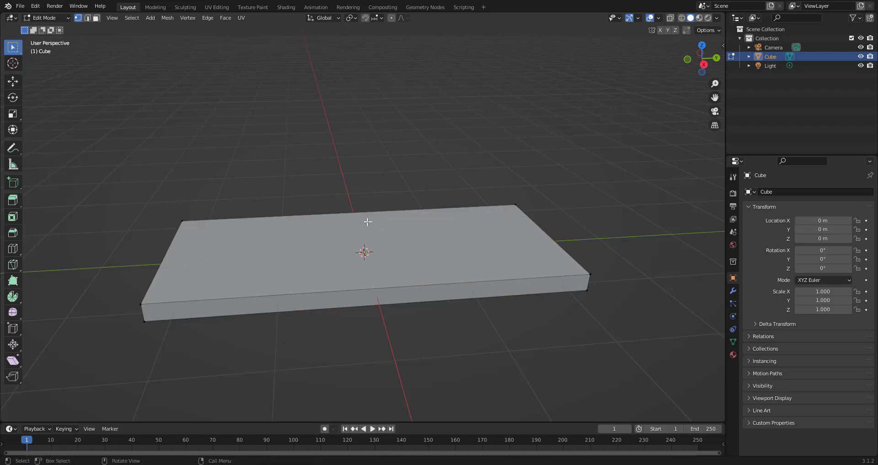
- From top view, insert a loop cut with 2 cuts across the slab's width, leaving them centred
key(KP_7)
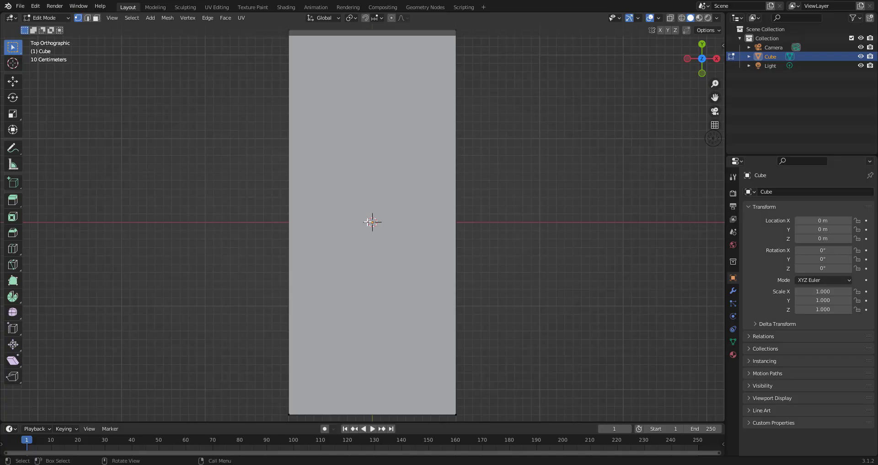
scroll(369, 222, down, 2)
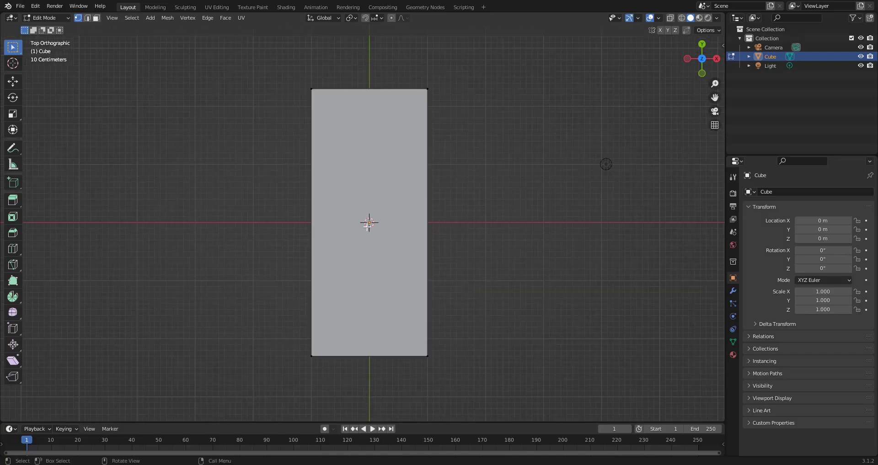
key(ctrl+r)
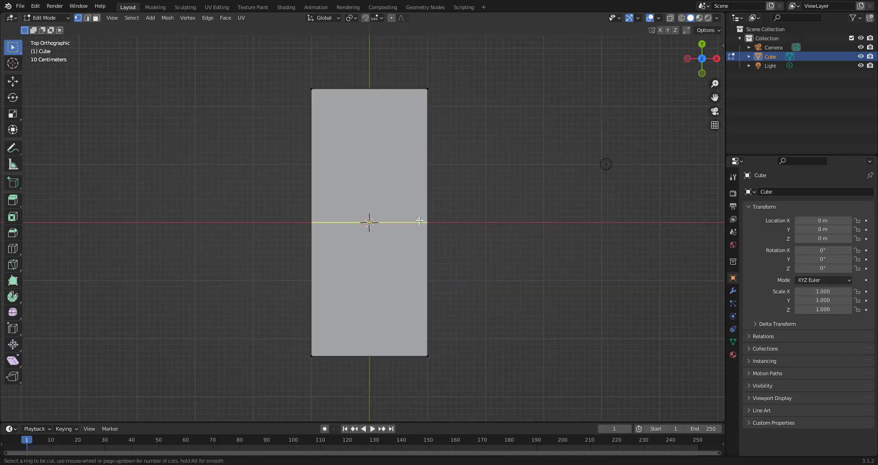
scroll(419, 221, up, 1)
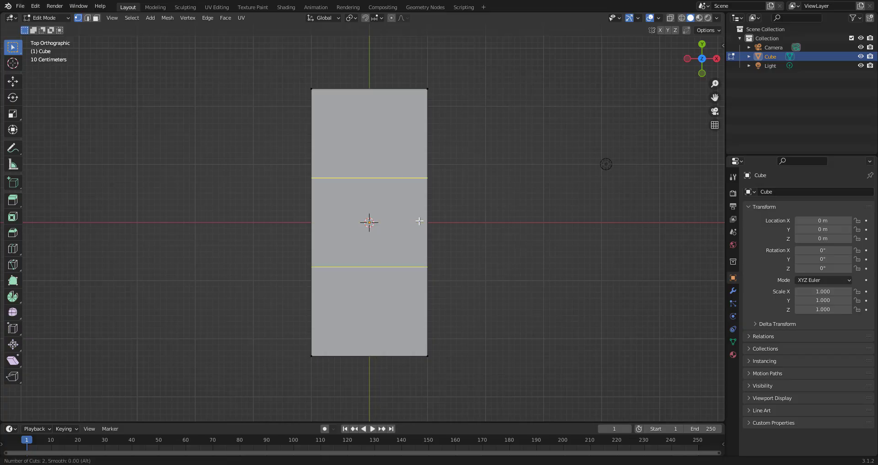
click(420, 221)
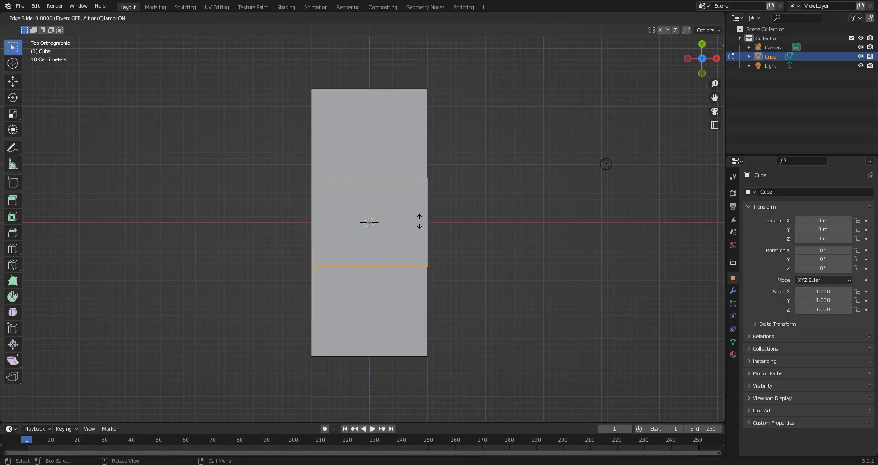
right_click(419, 221)
- Scale the two new loops along Y by 2.7 so they sit near the slab's ends
key(s)
key(y)
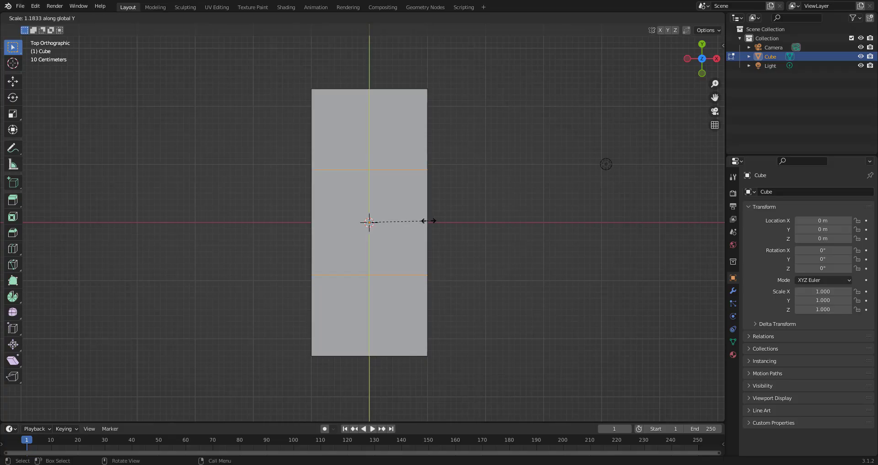
key(ctrl)
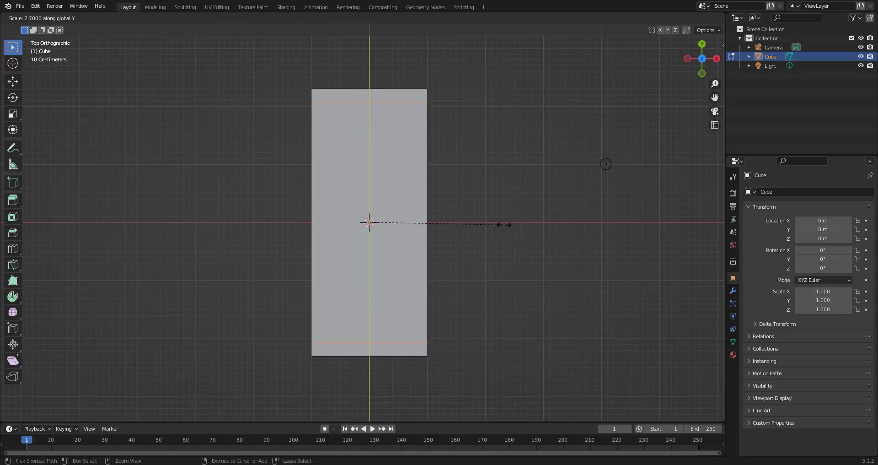
click(504, 225)
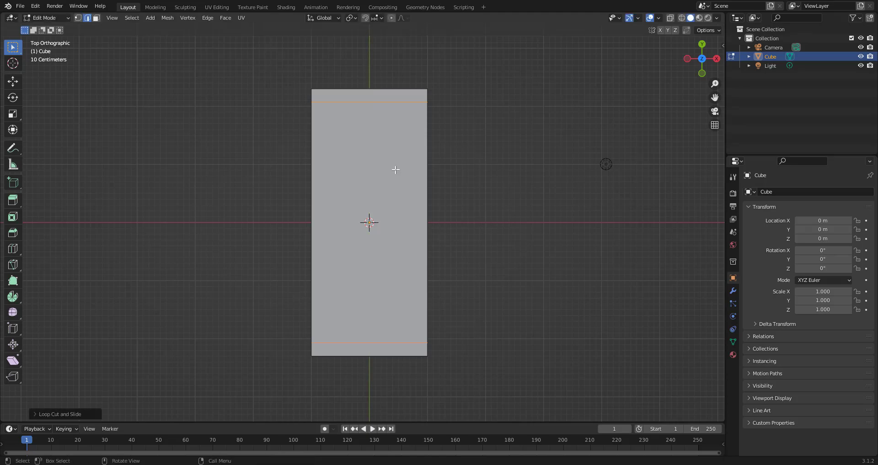
- Insert a lengthwise loop cut with 2 cuts along the slab, leaving them centred
key(ctrl+r)
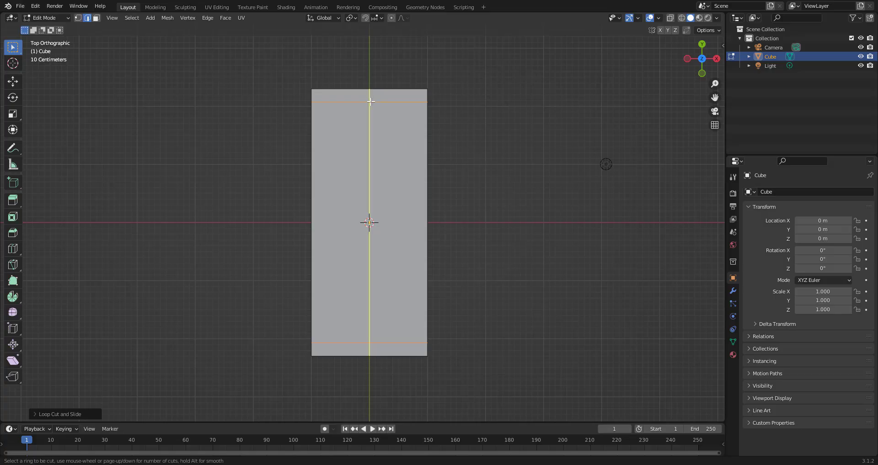
scroll(371, 101, up, 1)
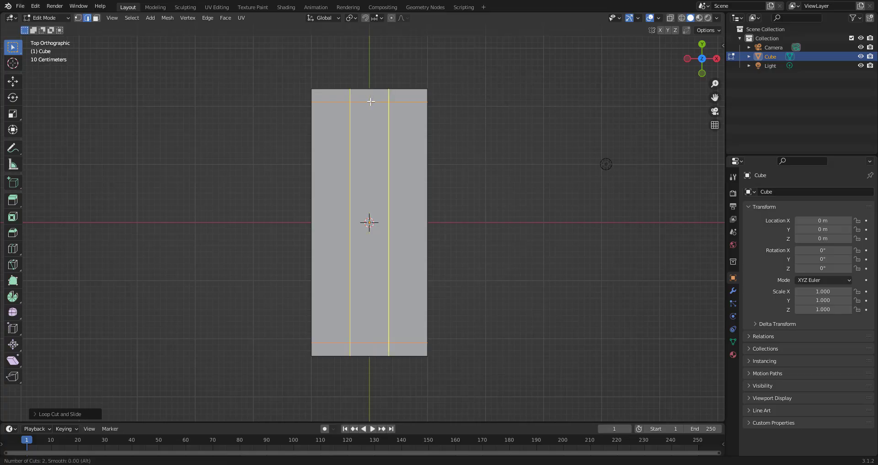
click(370, 101)
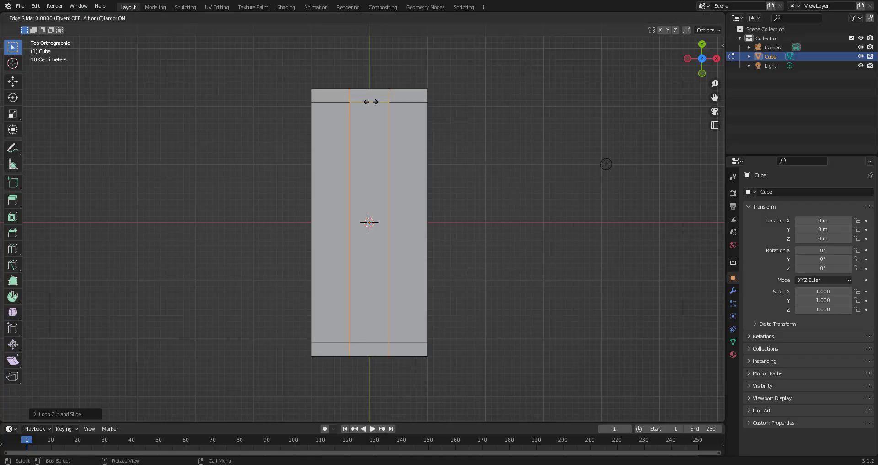
right_click(371, 101)
- Scale the two lengthwise loops along X by 2.3 toward the slab's long sides
key(s)
key(x)
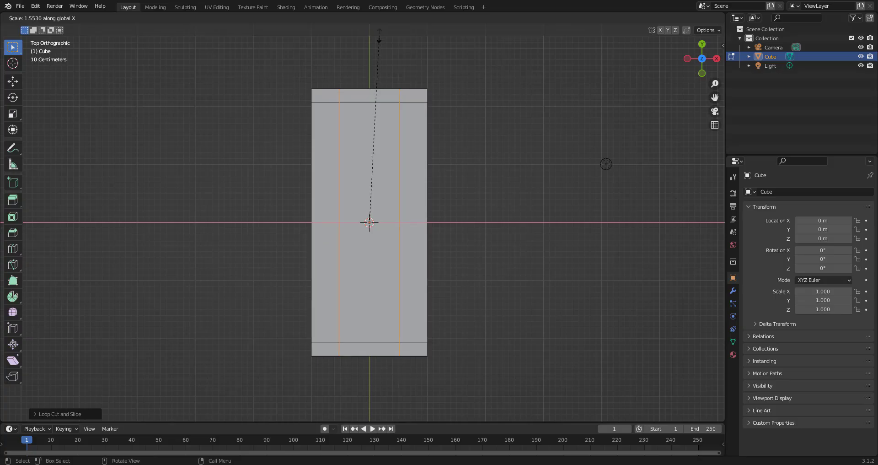
key(ctrl)
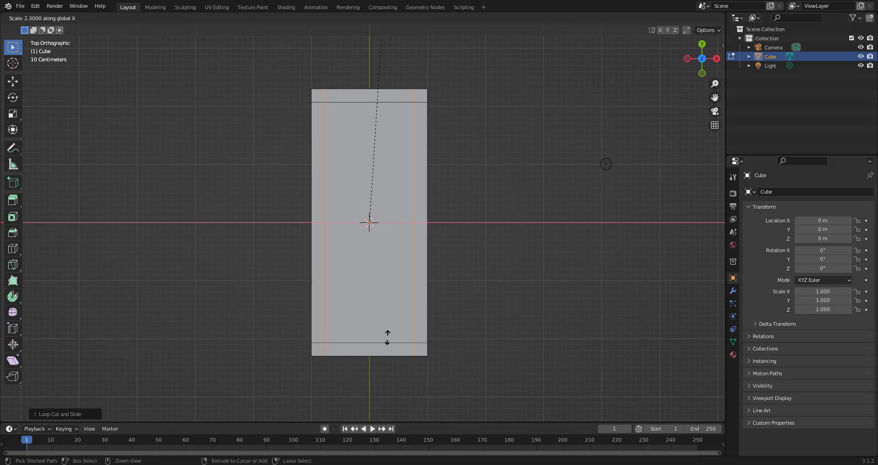
click(389, 337)
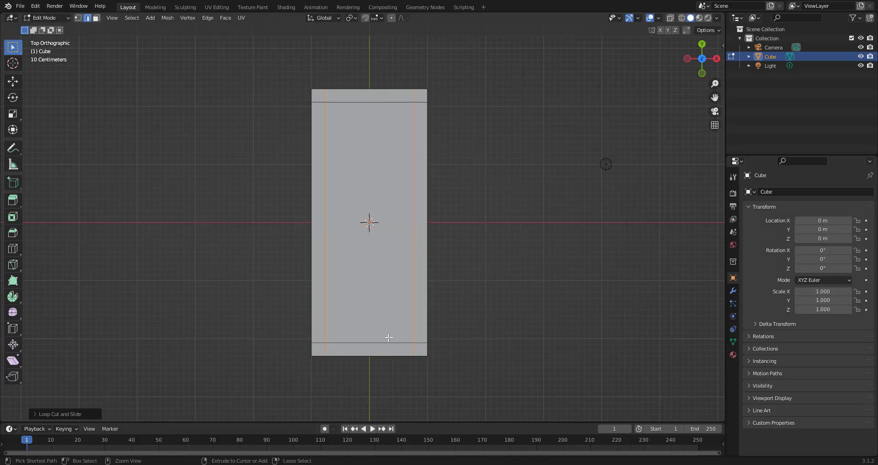
- In face select mode, select the slab's four corner faces and extrude them upward into table legs
middle_drag(435, 330, 356, 266)
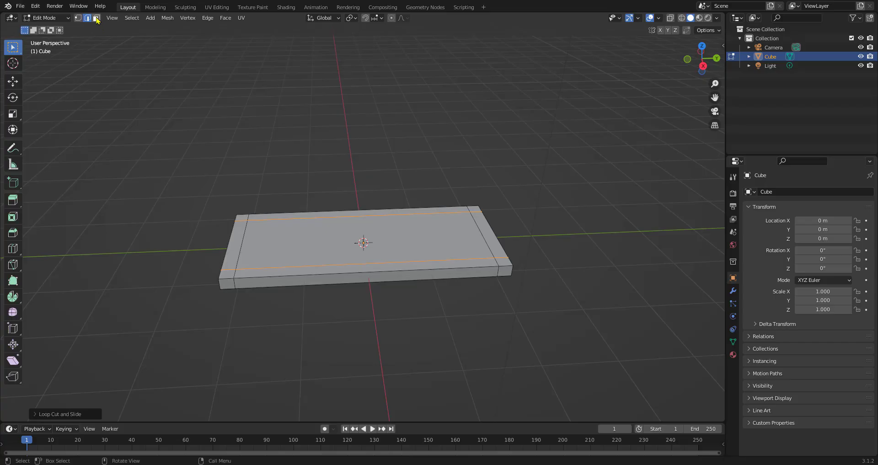
click(96, 18)
scroll(247, 228, up, 1)
click(223, 216)
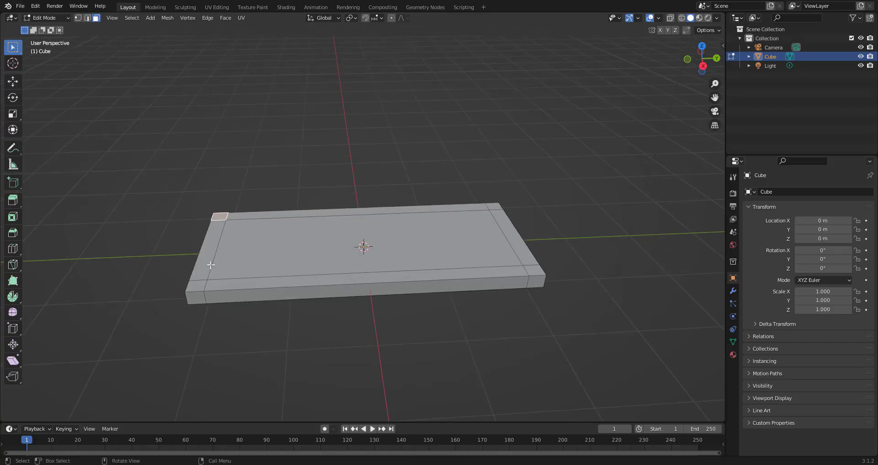
shift+click(200, 285)
shift+click(531, 269)
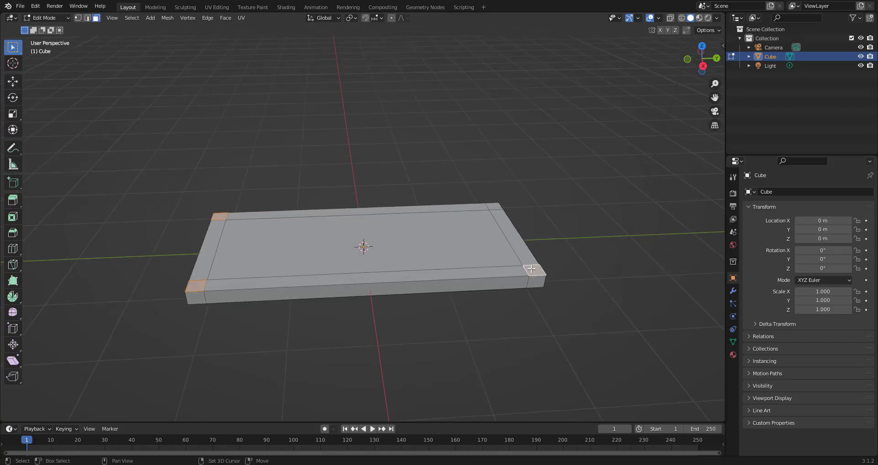
shift+click(495, 207)
middle_drag(495, 206, 458, 252)
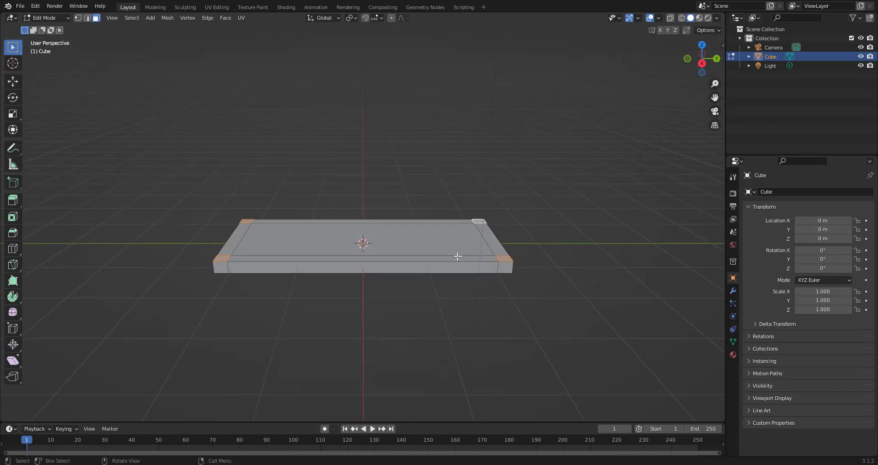
key(e)
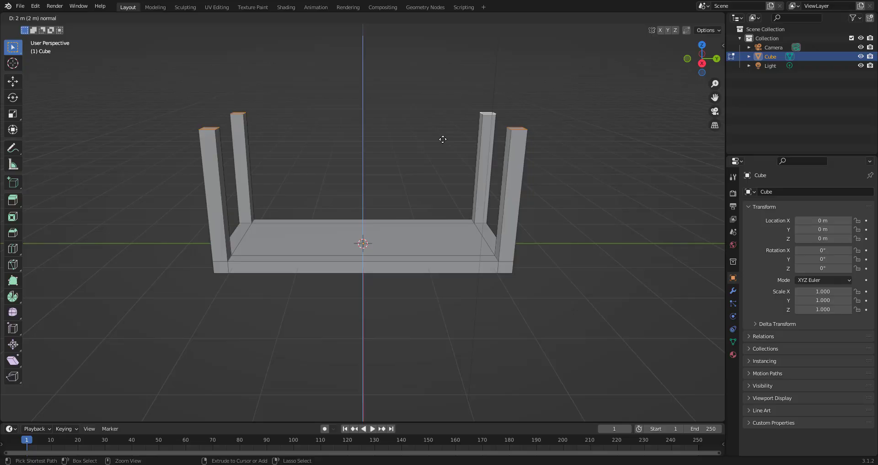
click(443, 139)
- Bevel the edges of the four leg-top faces with 6 segments
middle_drag(388, 172, 362, 200)
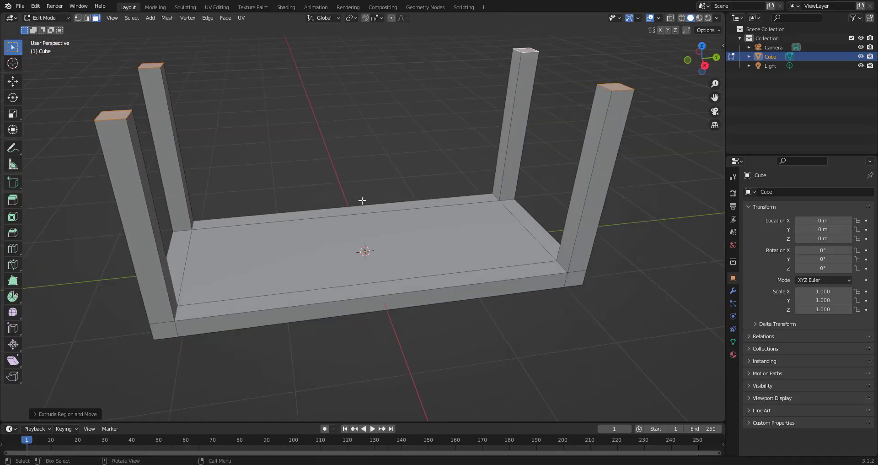
middle_drag(295, 195, 327, 225)
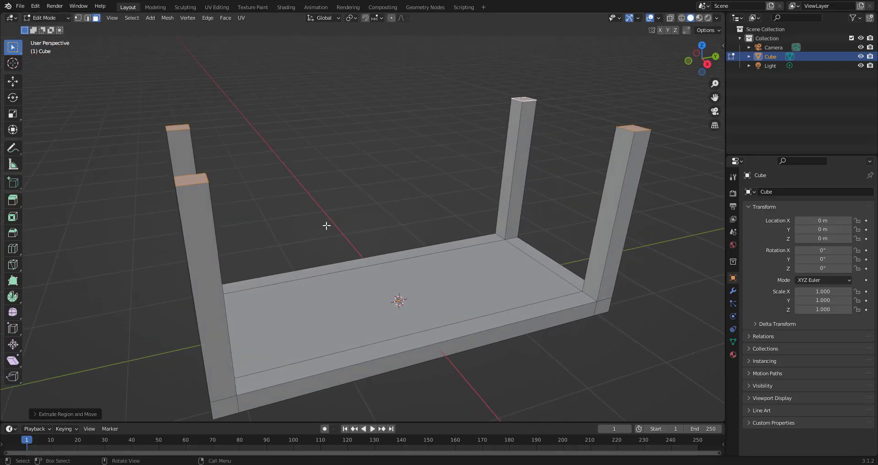
scroll(326, 226, up, 4)
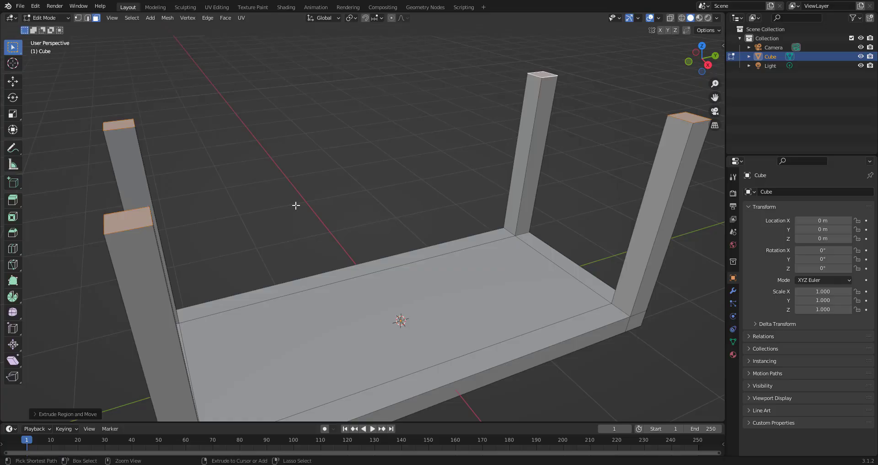
key(ctrl+b)
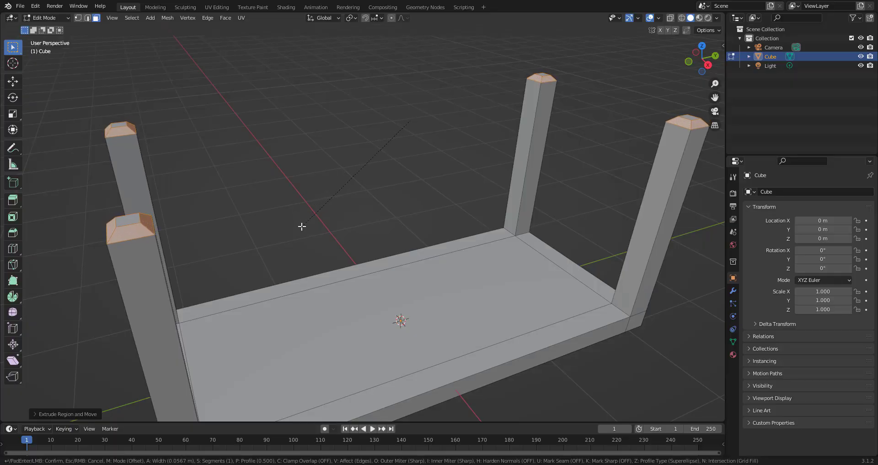
scroll(302, 227, up, 1)
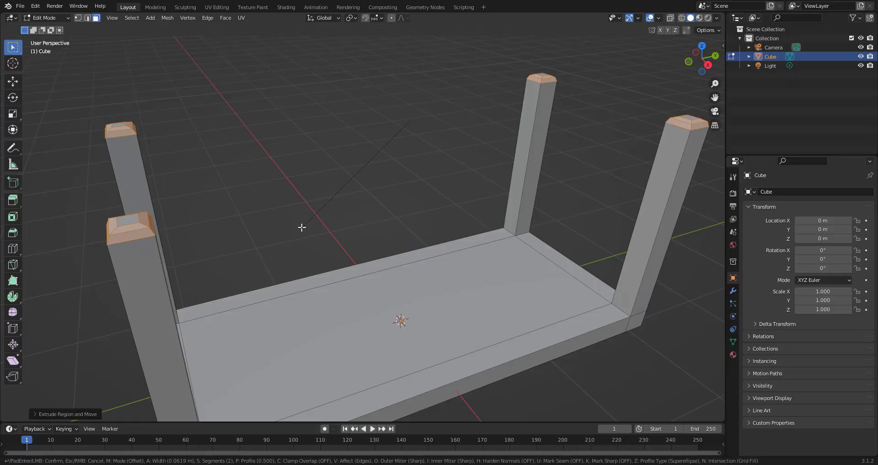
scroll(302, 228, up, 2)
scroll(302, 227, up, 1)
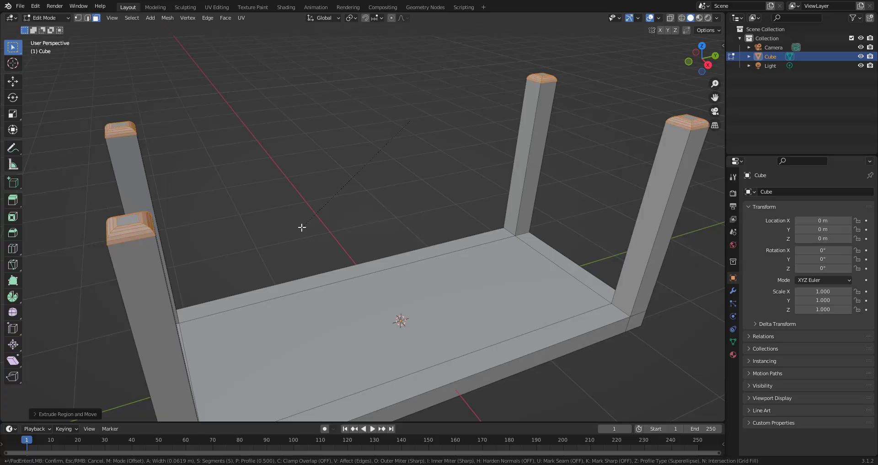
click(302, 227)
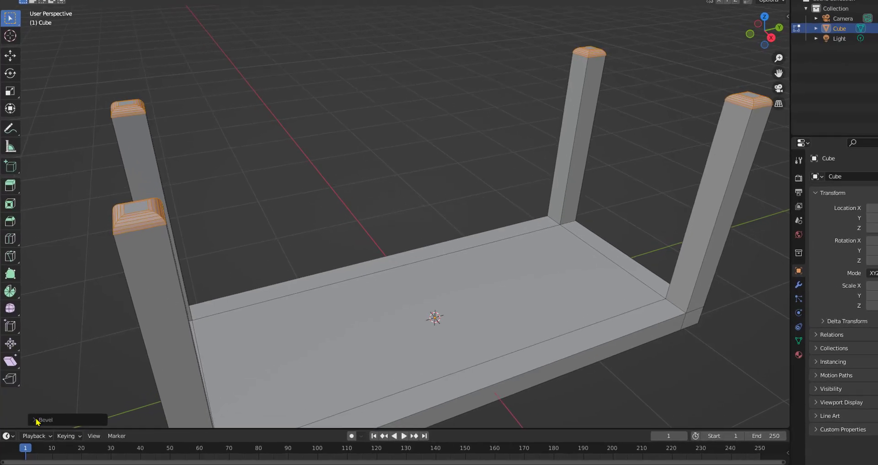
- Change the bevel's profile type to Custom, apply a moulding preset curve and set segments to 18
click(40, 414)
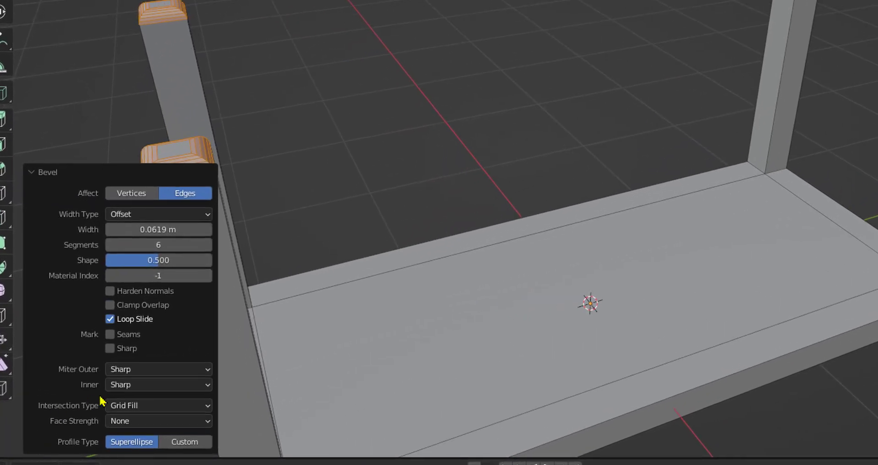
click(196, 442)
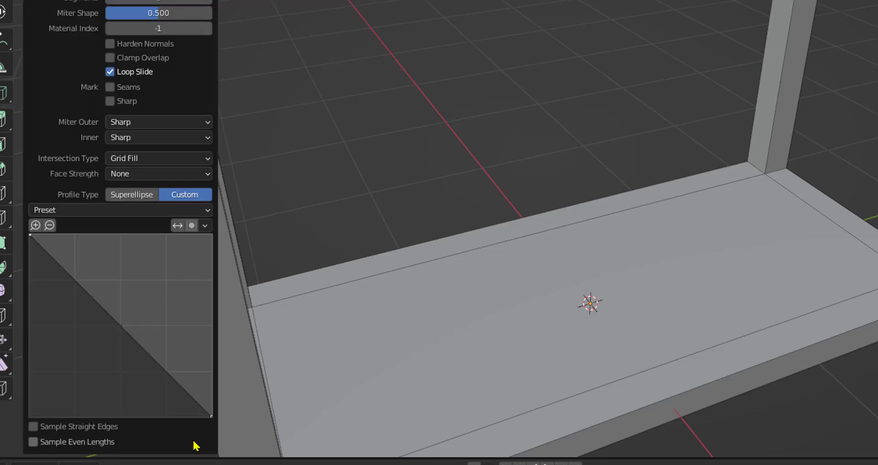
click(207, 211)
click(92, 264)
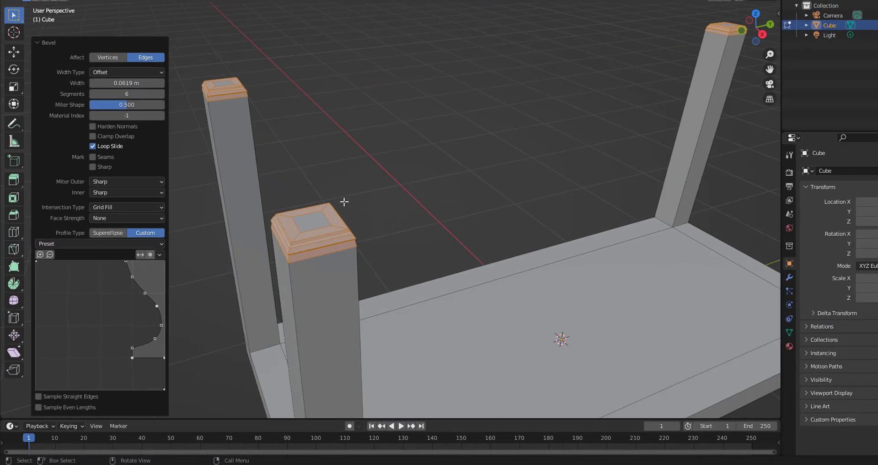
scroll(370, 187, up, 5)
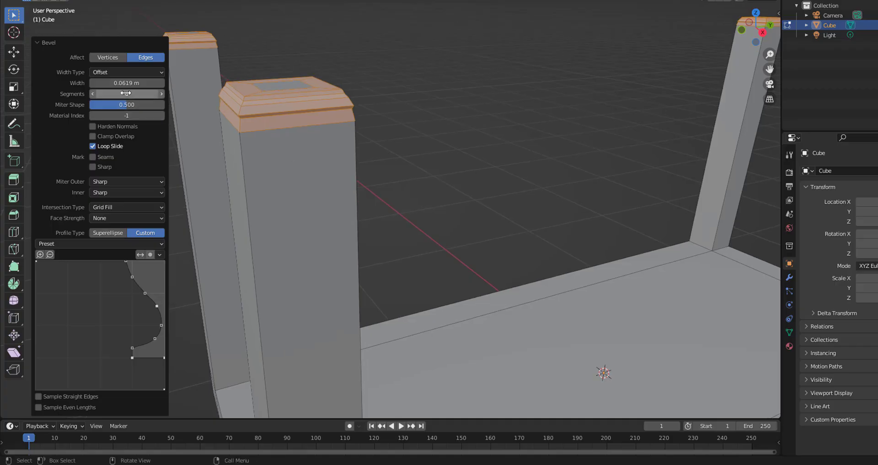
click(161, 94)
drag(127, 93, 135, 93)
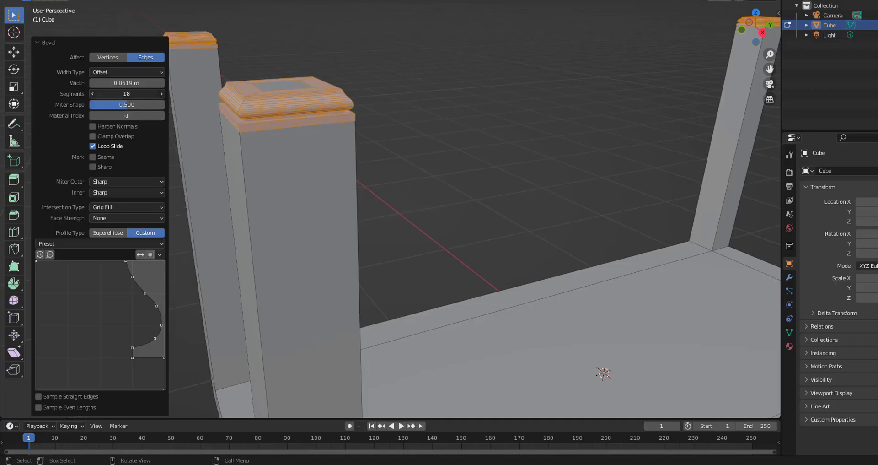
- Switch to Object Mode to view the moulded leg tops
key(Tab)
click(453, 137)
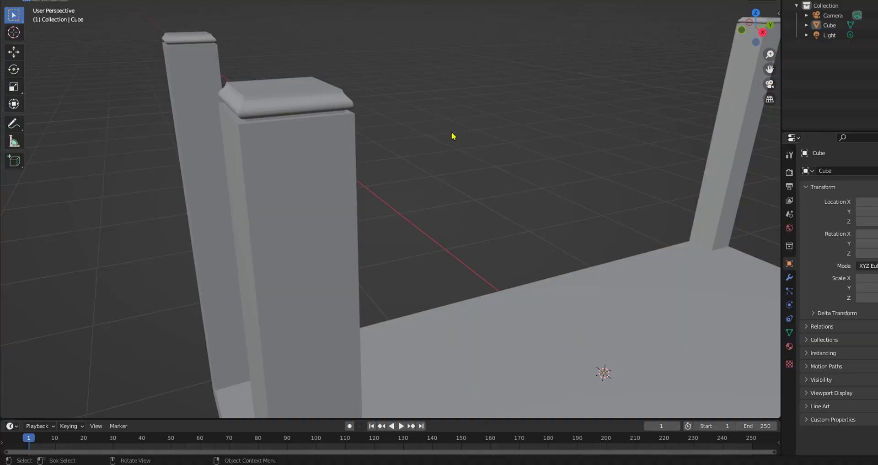
middle_drag(404, 135, 392, 198)
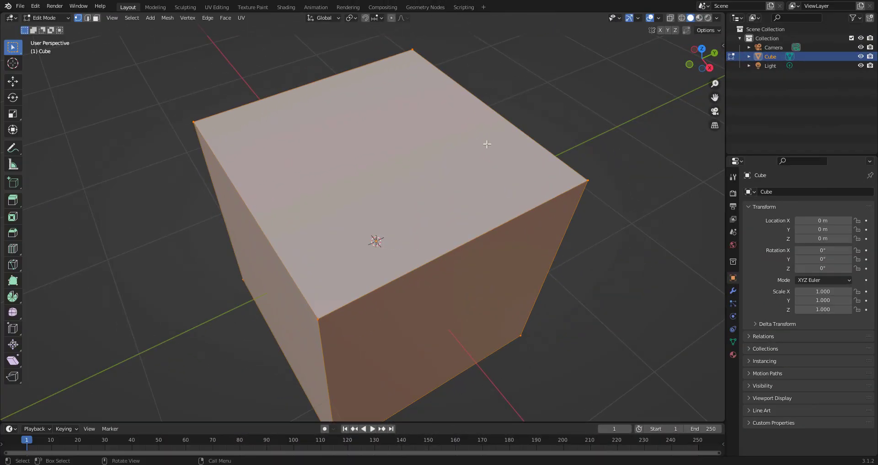
- On a fresh cube, insert a centred loop cut and set its number of cuts to 21
key(ctrl+r)
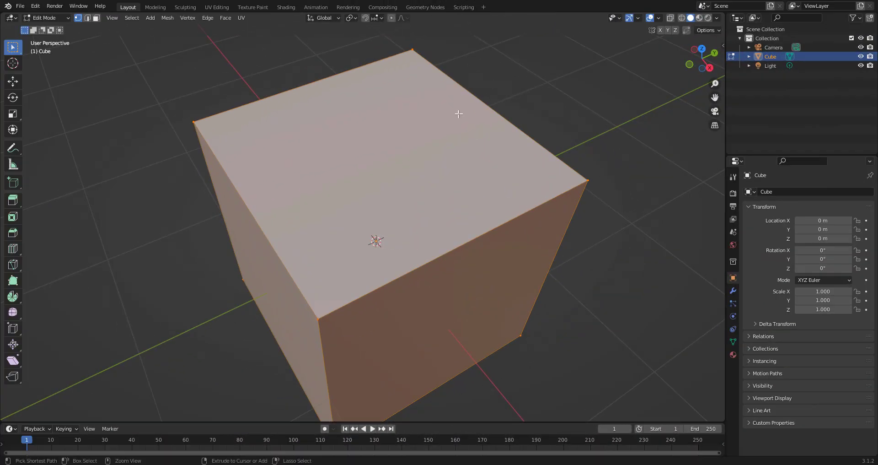
click(462, 106)
right_click(462, 105)
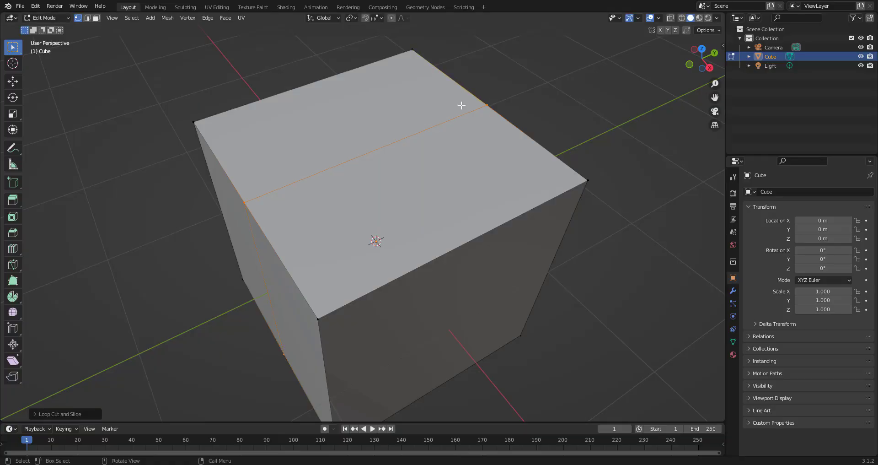
click(35, 415)
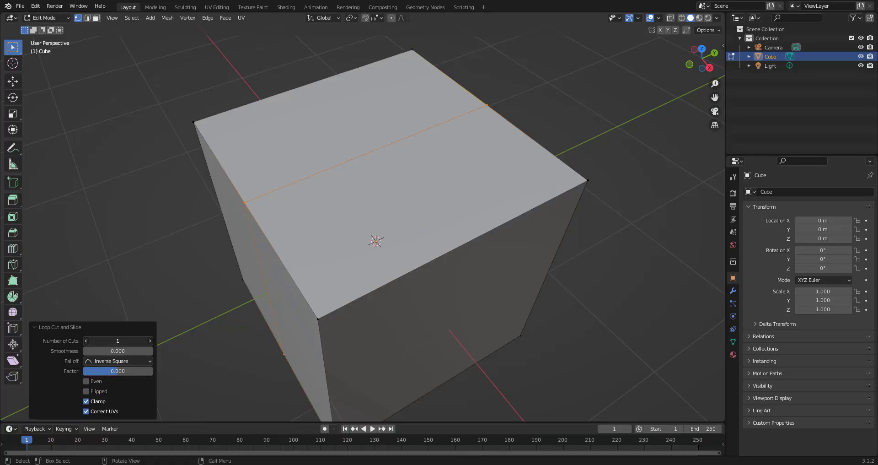
drag(117, 341, 130, 340)
- Set the loop cut's falloff to Smooth and its smoothness to 0.520
click(147, 361)
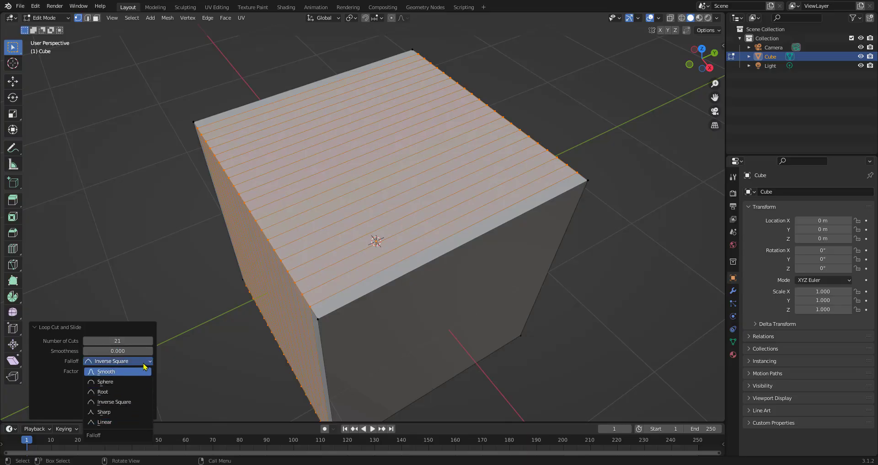
click(144, 371)
mouse_move(119, 350)
mouse_down()
mouse_move(156, 350)
mouse_move(75, 351)
mouse_move(145, 351)
mouse_move(111, 351)
mouse_up()
- Try the Sphere, Inverse Square, Sharp and Linear falloff options for the loop cut
click(150, 364)
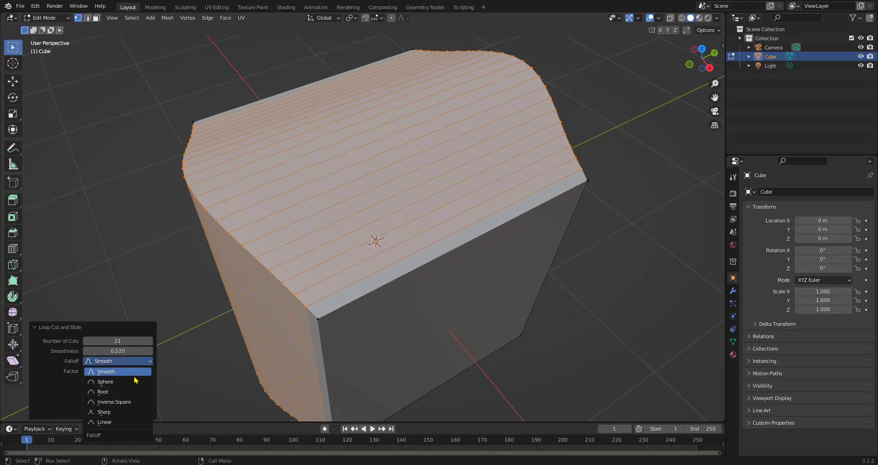
click(136, 382)
click(145, 365)
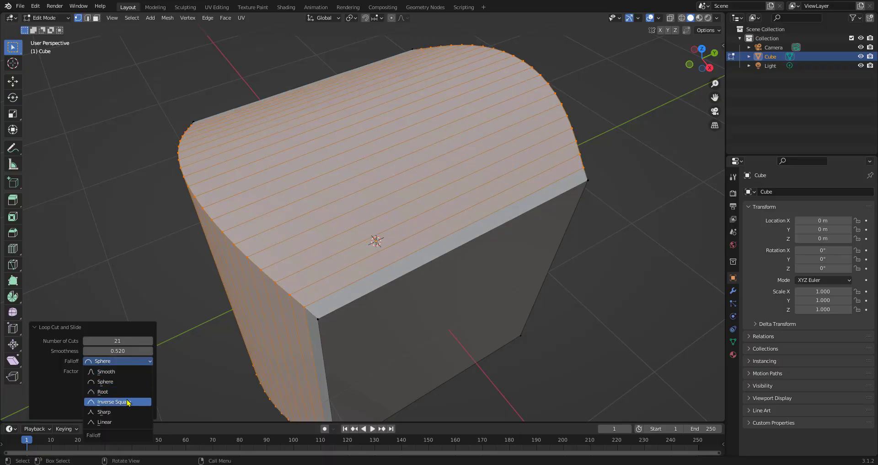
click(128, 402)
click(140, 363)
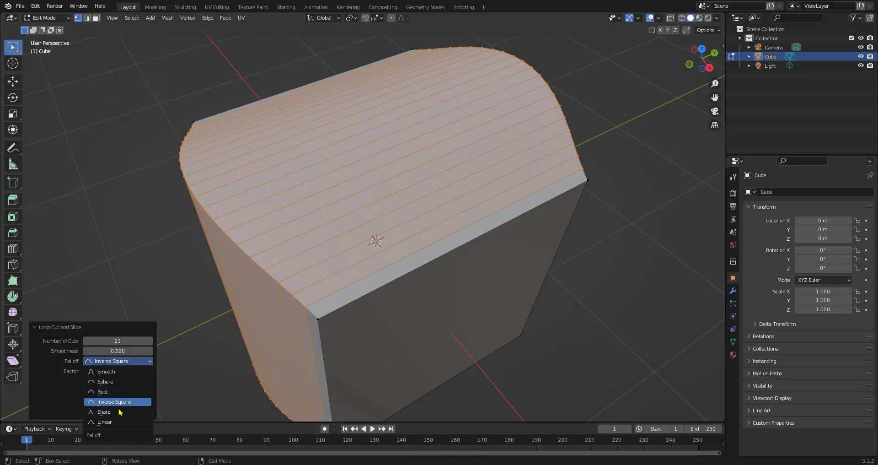
click(118, 412)
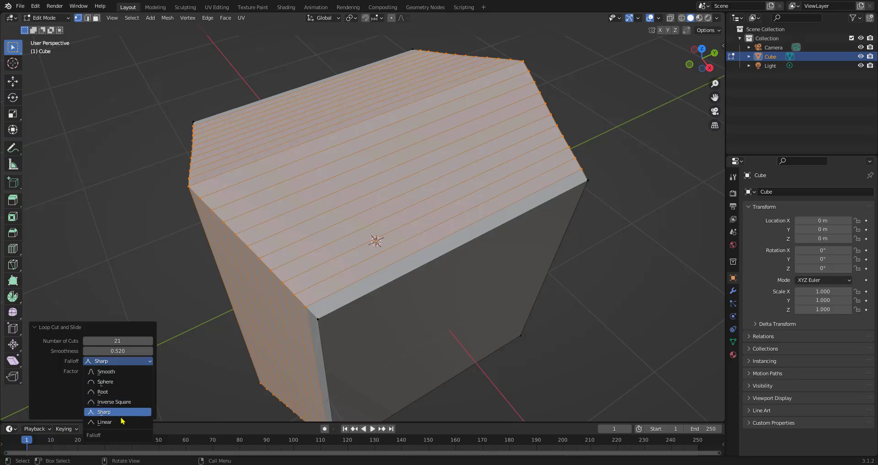
click(104, 422)
- Set the falloff back to Smooth and the factor to 0.104
click(140, 364)
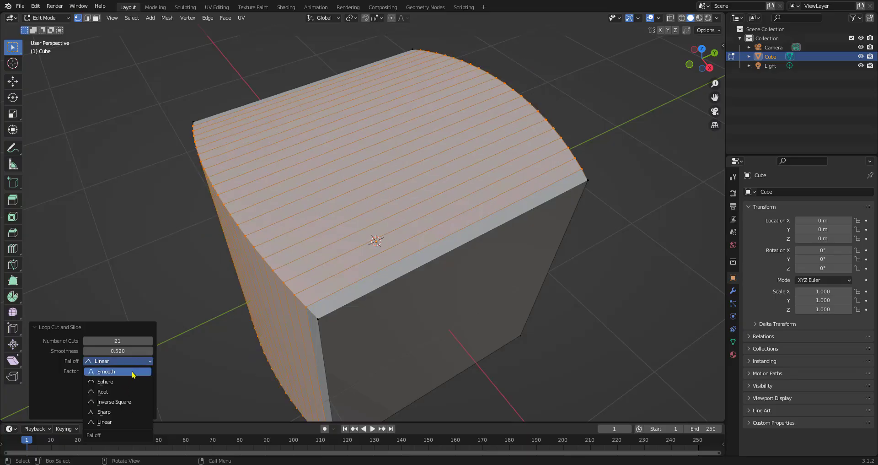
click(134, 371)
mouse_move(127, 373)
mouse_down()
mouse_move(104, 373)
mouse_move(122, 373)
mouse_up()
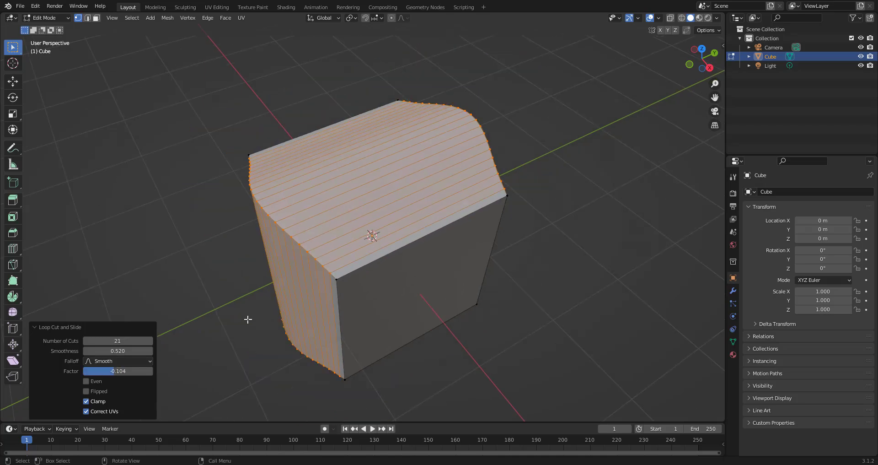
middle_drag(208, 325, 357, 323)
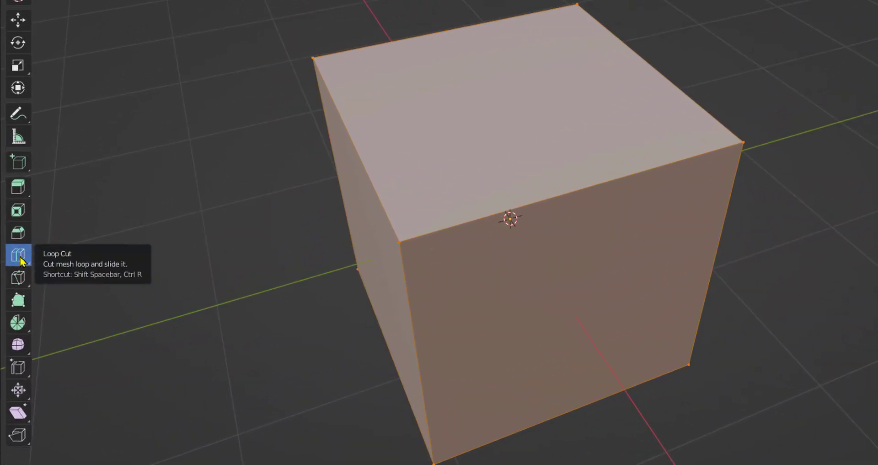
- Activate the Loop Cut tool and cut and slide a loop across the cube's top face
click(20, 257)
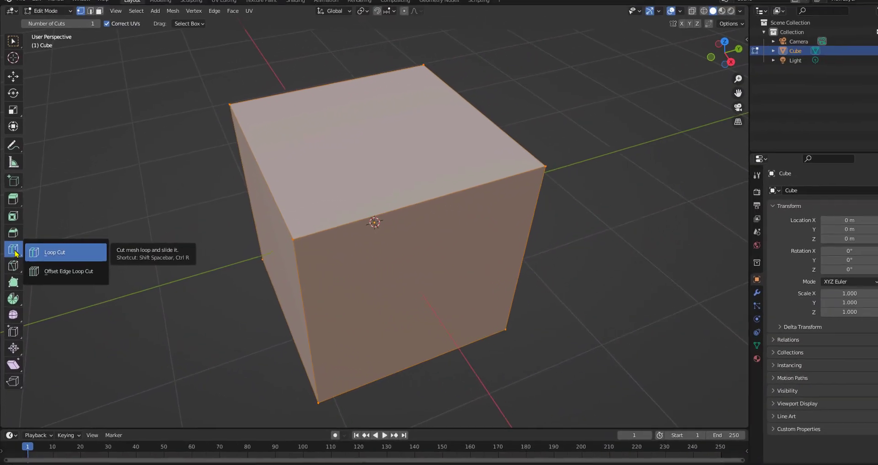
click(14, 252)
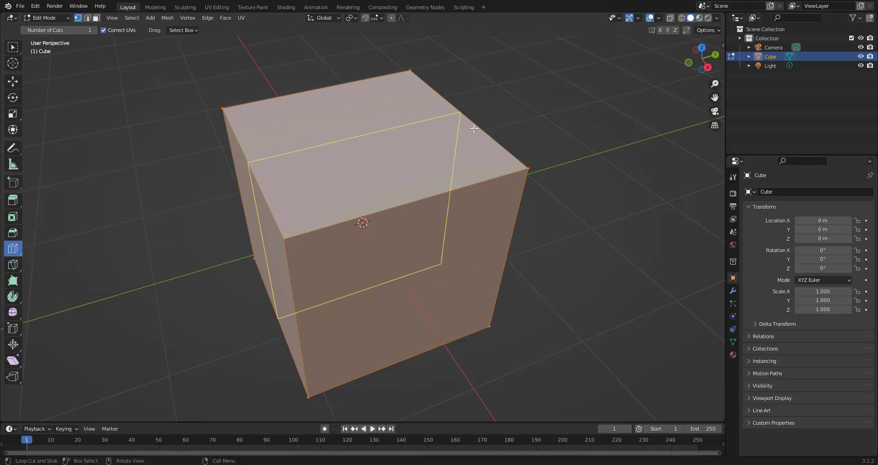
click(459, 120)
middle_drag(453, 139, 427, 151)
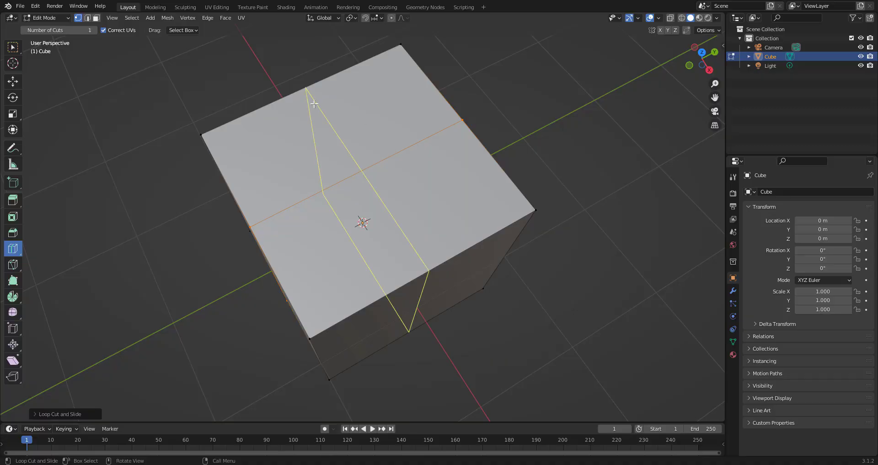
- Add and slide further loop cuts across the cube's sides and top with the Loop Cut tool
middle_drag(408, 219, 402, 183)
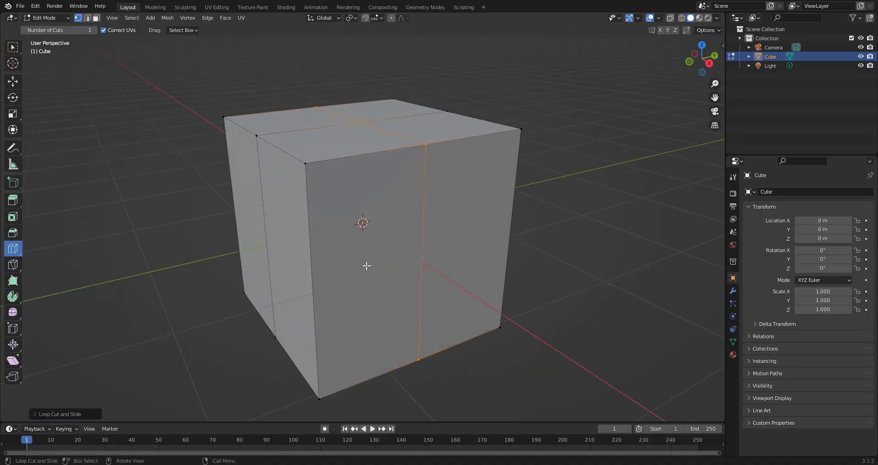
middle_drag(425, 270, 465, 266)
click(396, 198)
click(505, 265)
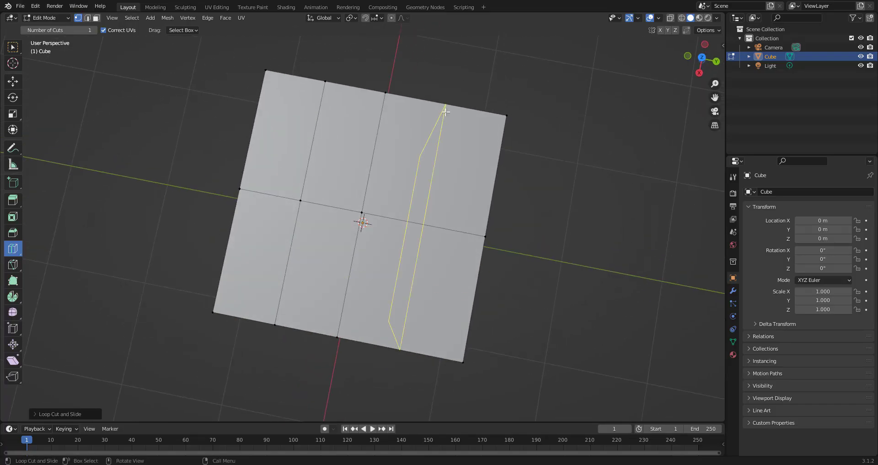
drag(447, 112, 435, 134)
middle_drag(463, 257, 425, 270)
click(38, 415)
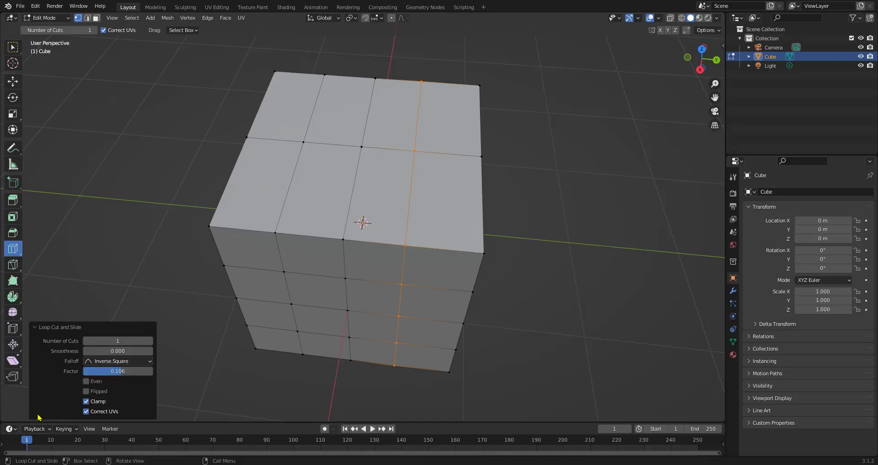
- Set the loop cut to 16 cuts with a smoothness of 1.600
drag(115, 340, 178, 341)
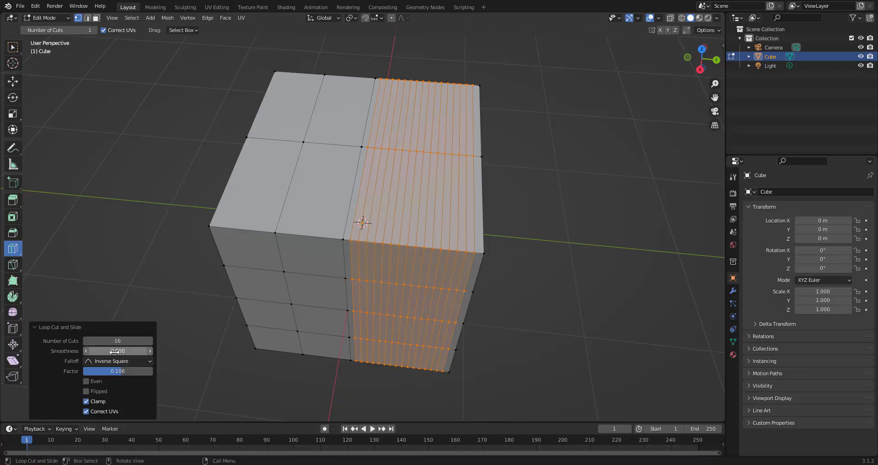
drag(117, 351, 187, 351)
middle_drag(183, 341, 264, 349)
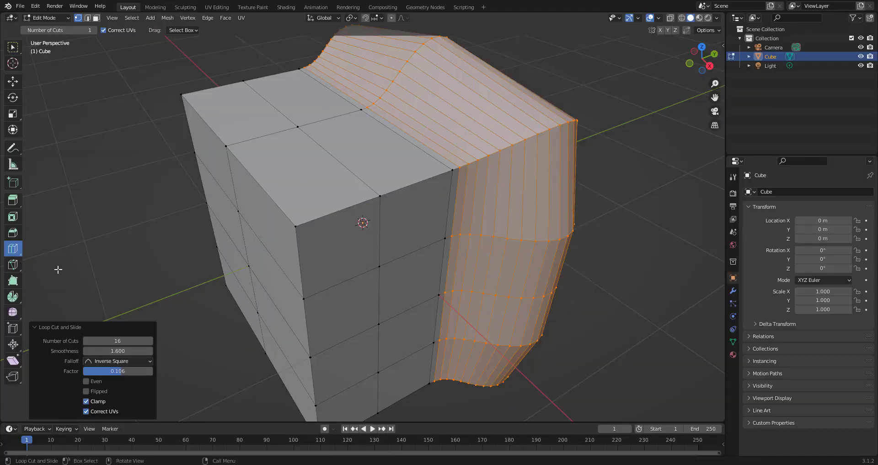
- Switch to the Offset Edge Loop Cut tool and add offset edge loops around a horizontal edge loop in front view
drag(13, 252, 82, 274)
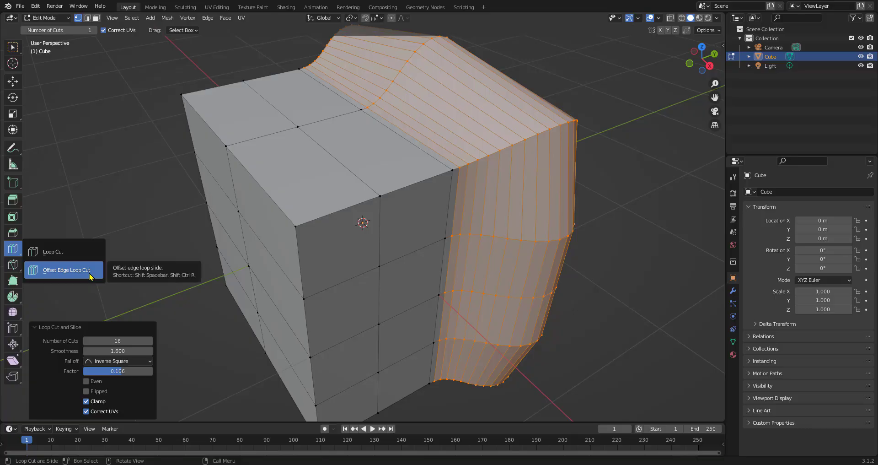
click(90, 277)
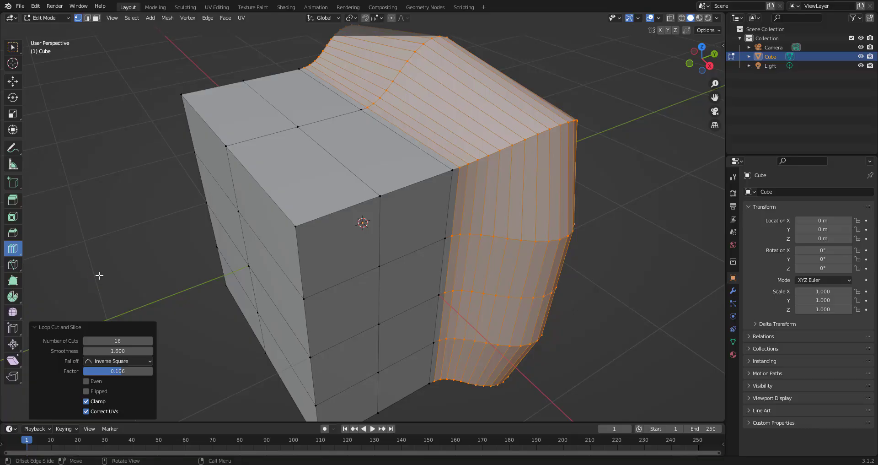
middle_drag(269, 307, 335, 277)
key(KP_7)
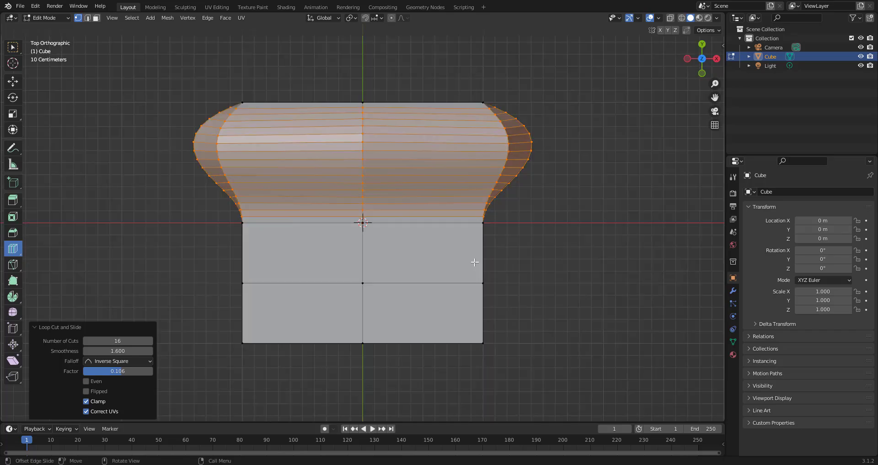
key(KP_3)
key(KP_1)
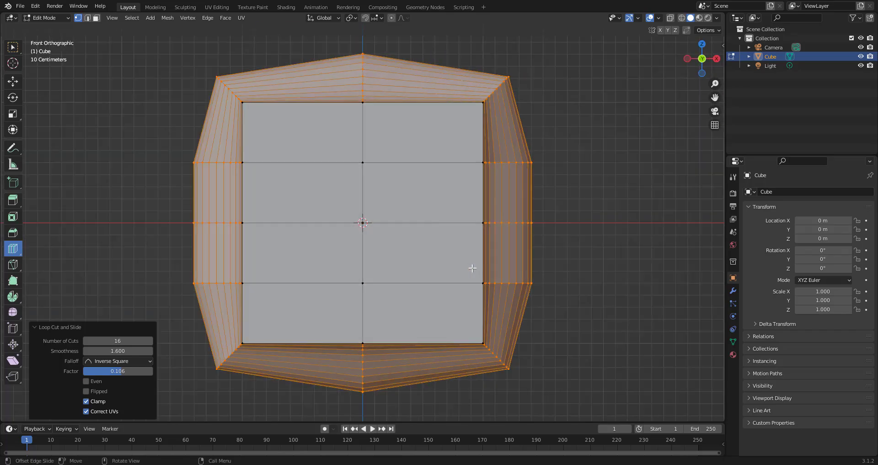
mouse_move(479, 194)
mouse_down()
mouse_move(472, 182)
mouse_move(470, 190)
mouse_up()
click(478, 194)
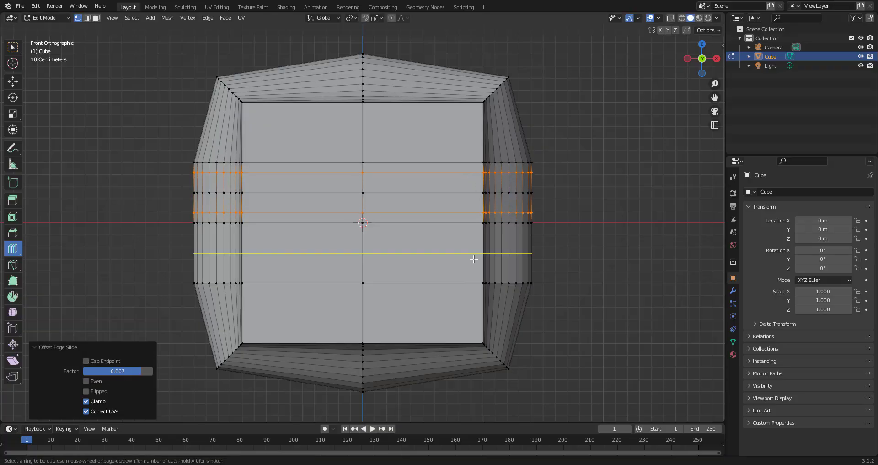
drag(474, 256, 475, 257)
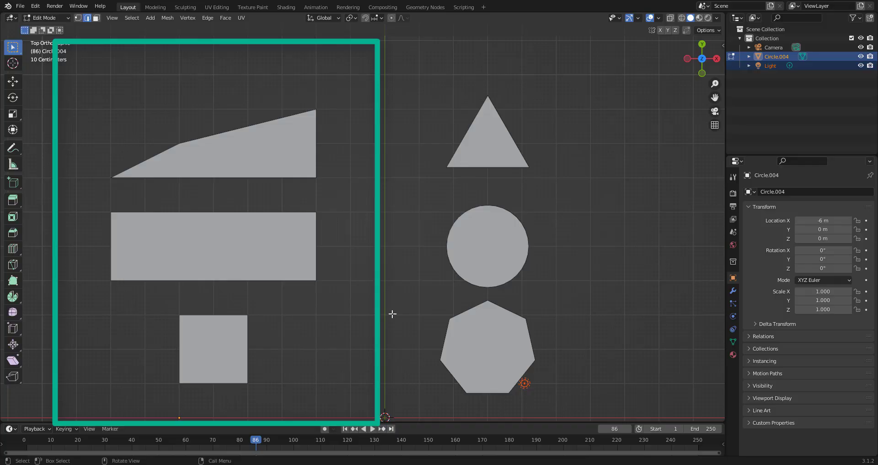
- Add a new cube at the origin of the shapes scene
key(ctrl+r)
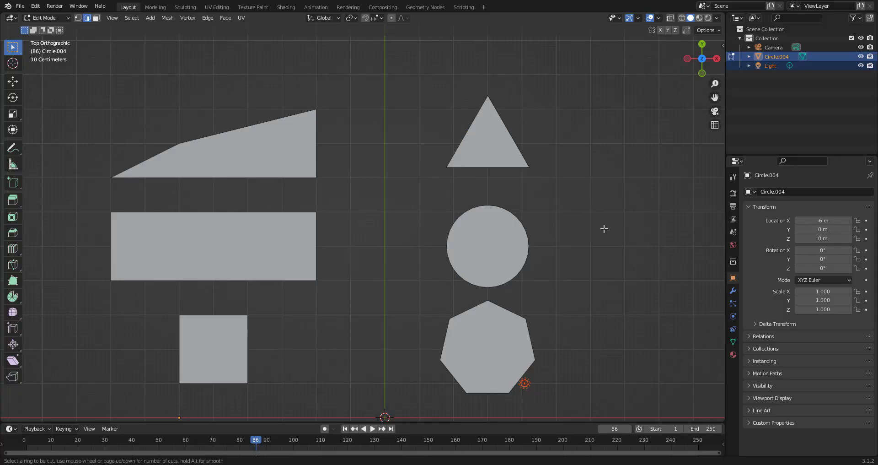
key(Escape)
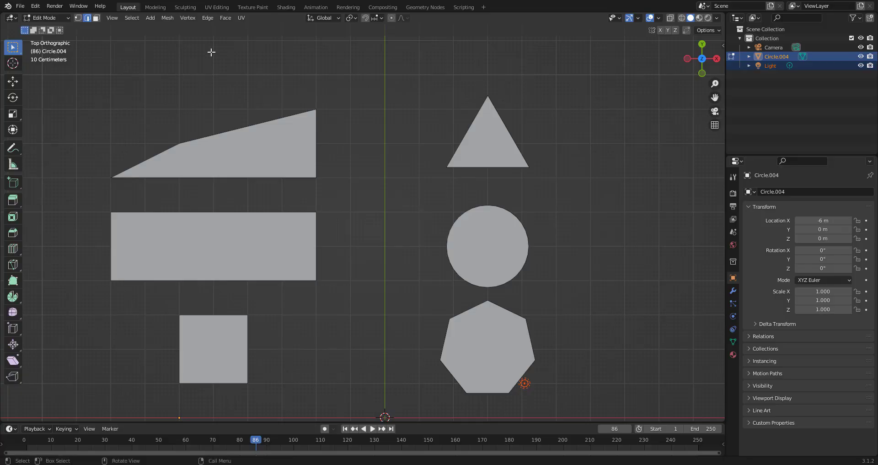
click(151, 17)
click(163, 39)
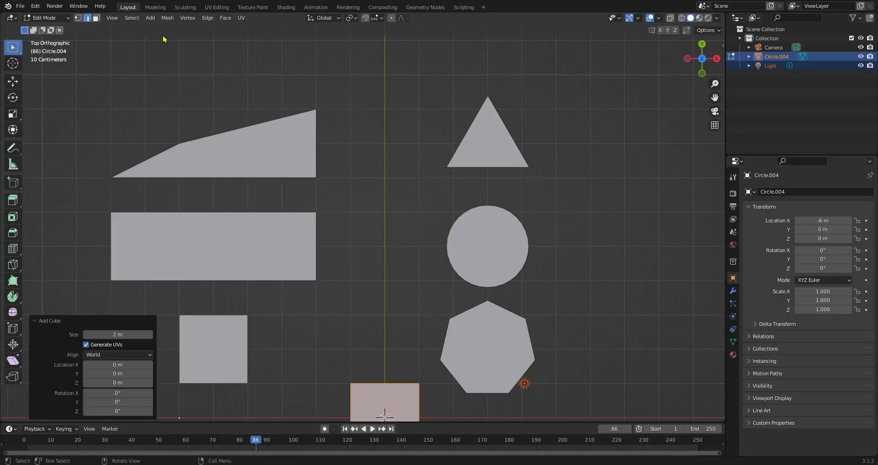
- Add several evenly spaced horizontal loop cuts around the new cube
scroll(417, 247, down, 2)
middle_drag(418, 247, 393, 296)
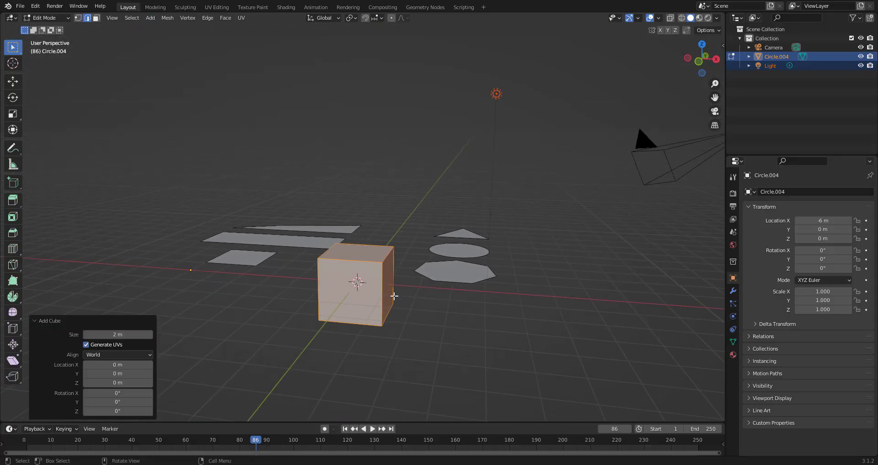
scroll(399, 311, up, 3)
key(Tab)
shift+middle_drag(420, 361, 415, 334)
key(Tab)
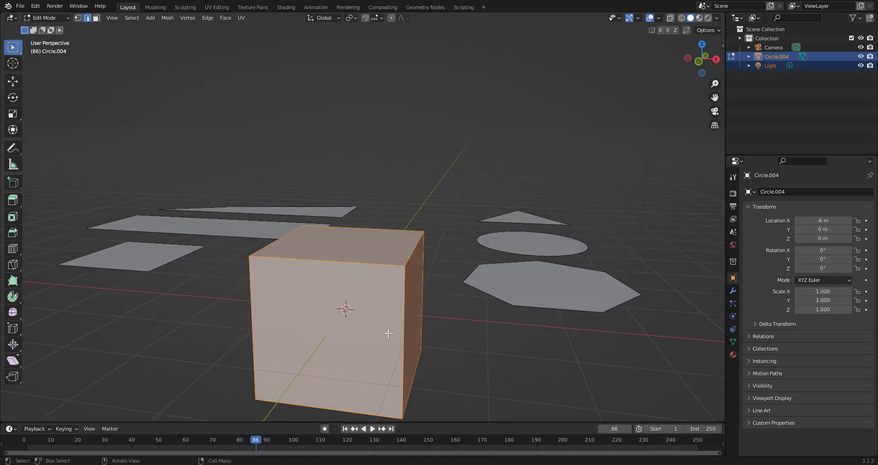
key(ctrl+r)
scroll(389, 332, up, 8)
click(389, 326)
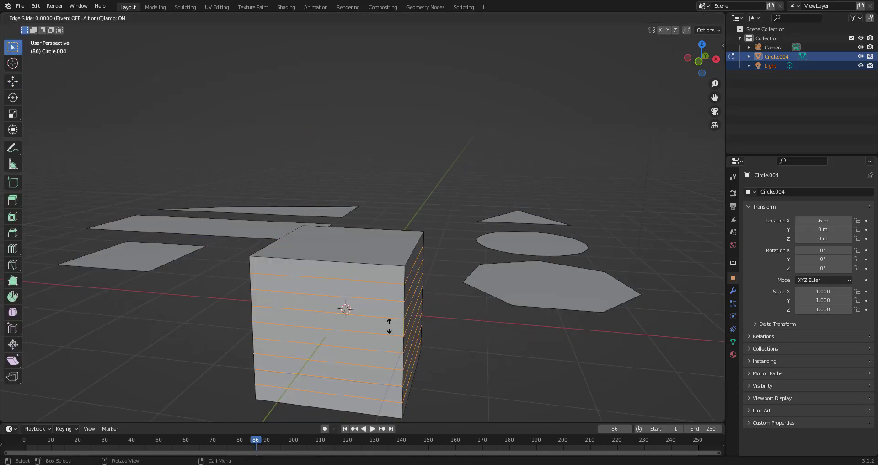
click(389, 326)
scroll(390, 325, down, 3)
click(430, 337)
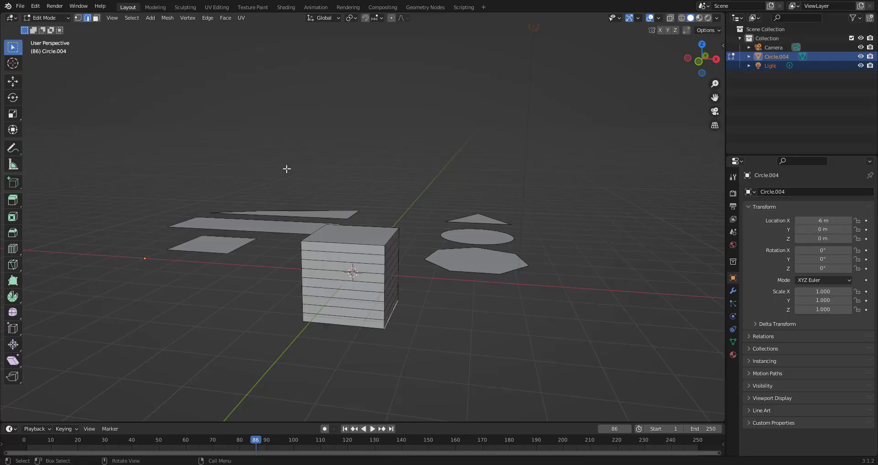
- Add a cylinder and move it 4.07 m along the X axis
click(150, 18)
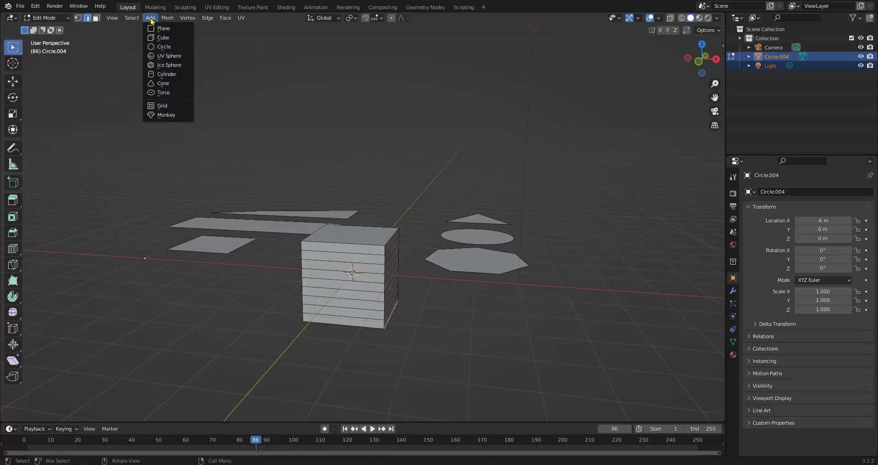
click(161, 72)
key(g)
key(x)
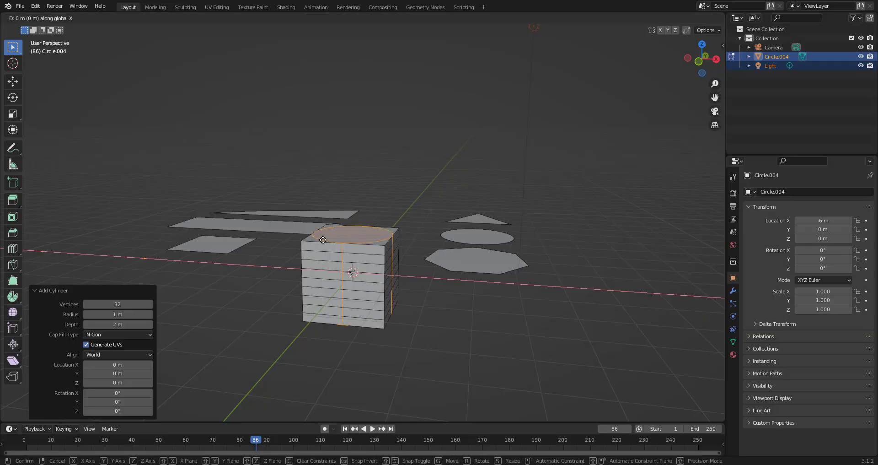
click(483, 265)
shift+middle_drag(597, 314, 583, 307)
scroll(536, 290, up, 2)
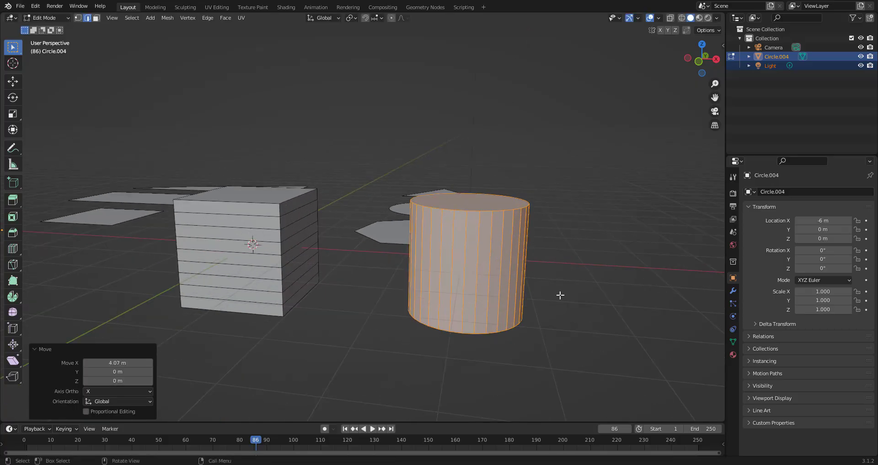
scroll(539, 297, up, 2)
key(Tab)
key(Tab)
- Add seven horizontal loop cuts around the cylinder
key(ctrl+r)
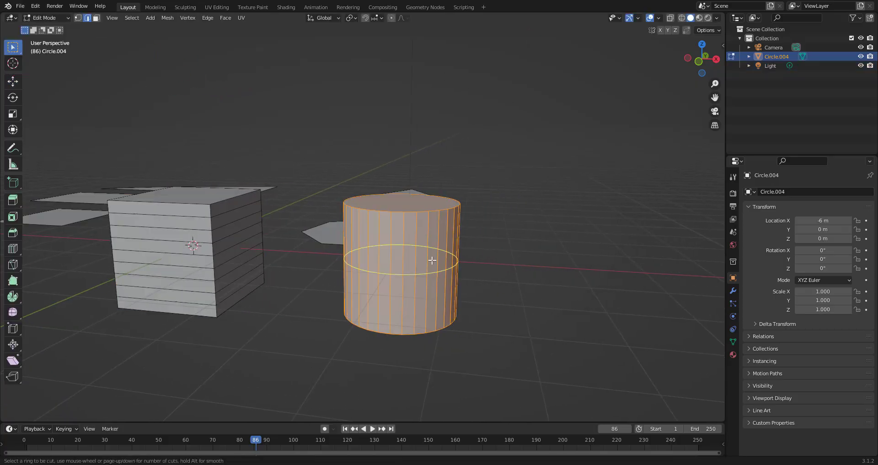
scroll(434, 265, up, 8)
click(432, 261)
click(445, 256)
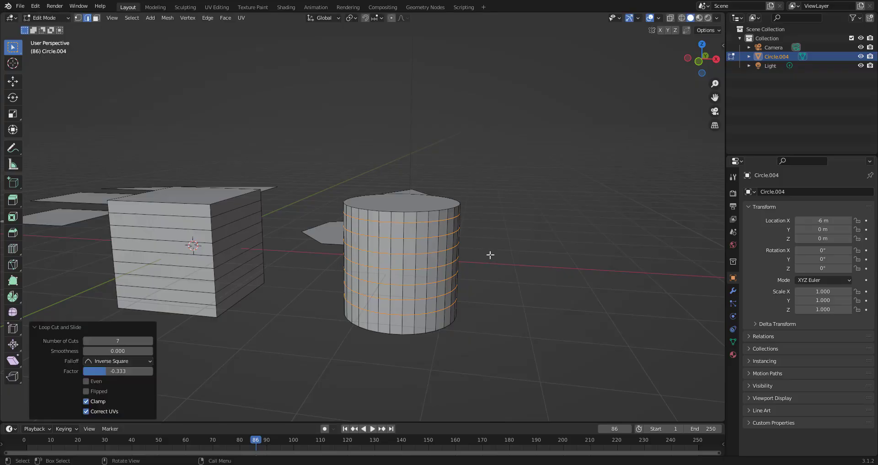
click(516, 255)
scroll(514, 249, up, 4)
scroll(512, 244, down, 2)
middle_drag(512, 245, 494, 295)
shift+middle_drag(444, 336, 455, 204)
- Add another cube and move it -6.8448 m along the X axis
key(ctrl+r)
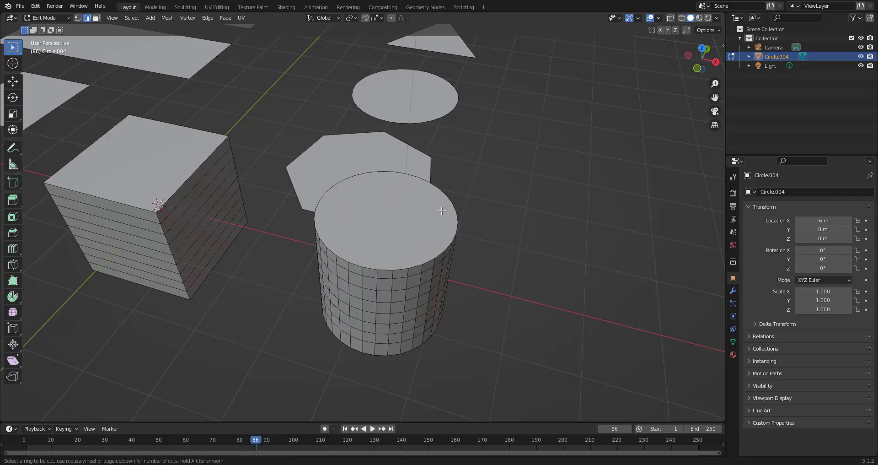
middle_drag(281, 323, 192, 103)
click(150, 17)
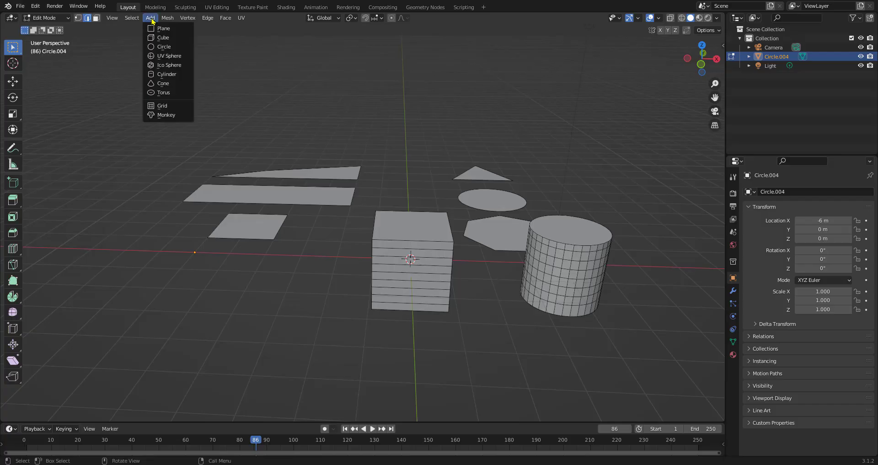
click(160, 40)
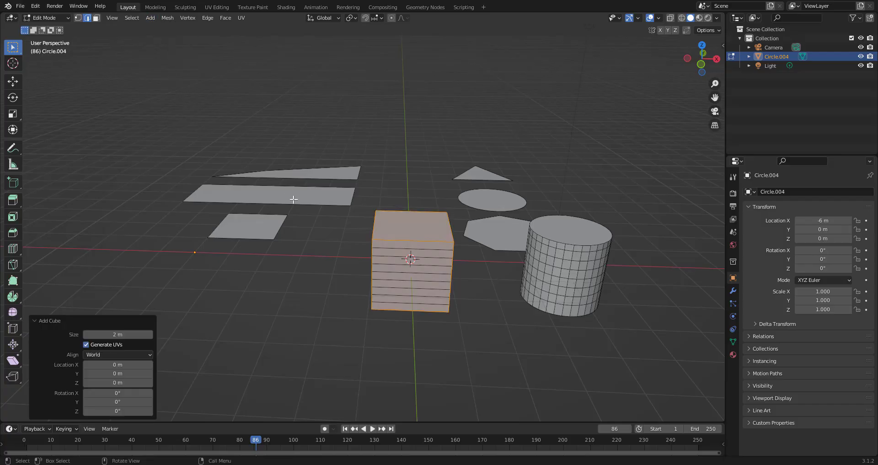
key(g)
key(x)
click(76, 200)
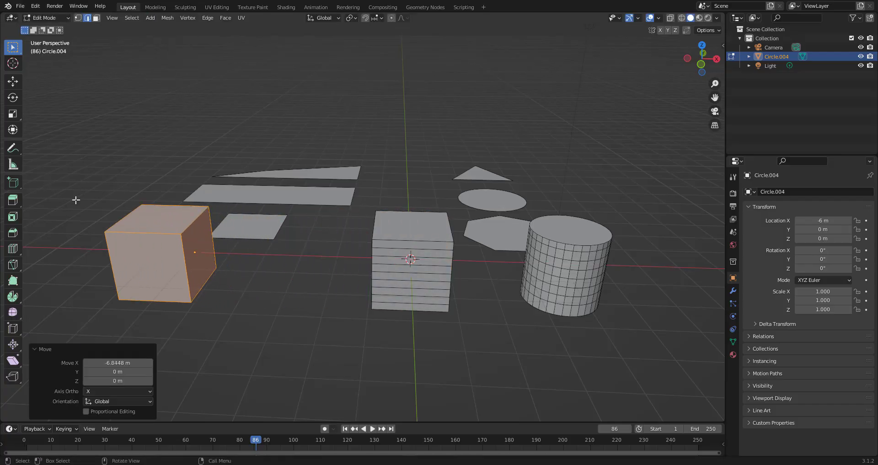
- Deselect everything and add a single centred horizontal loop cut around the new cube without sliding it
scroll(153, 240, up, 2)
shift+middle_drag(152, 242, 425, 221)
scroll(375, 227, up, 2)
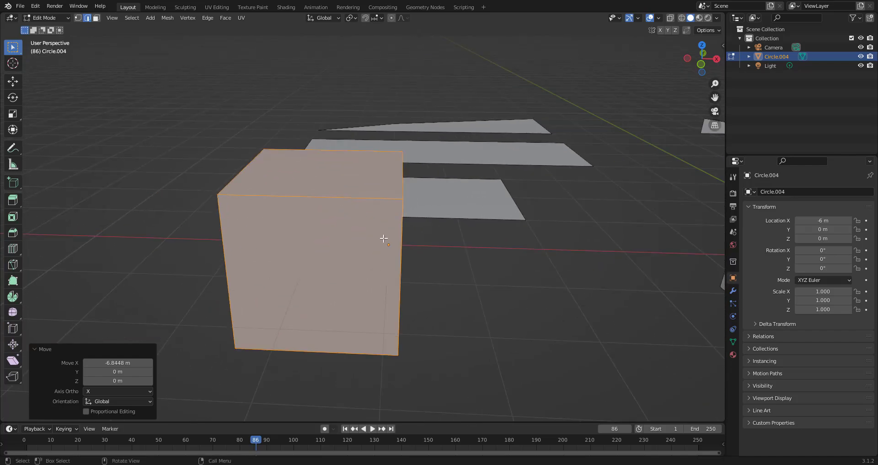
key(alt+a)
right_click(414, 246)
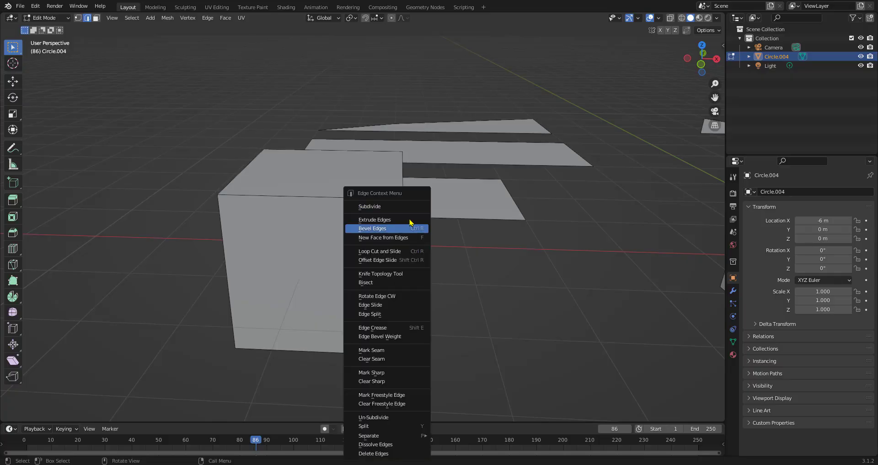
click(411, 204)
scroll(427, 235, up, 1)
middle_drag(451, 254, 454, 274)
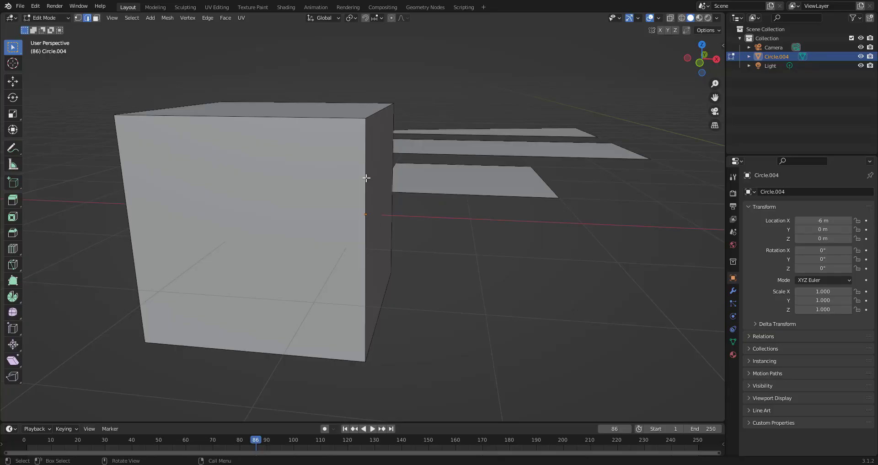
click(365, 254)
click(366, 209)
middle_drag(365, 217, 407, 262)
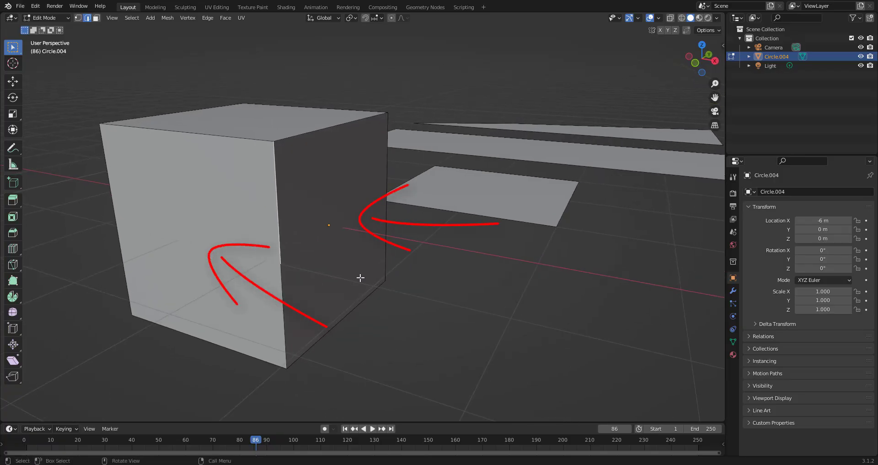
key(ctrl+r)
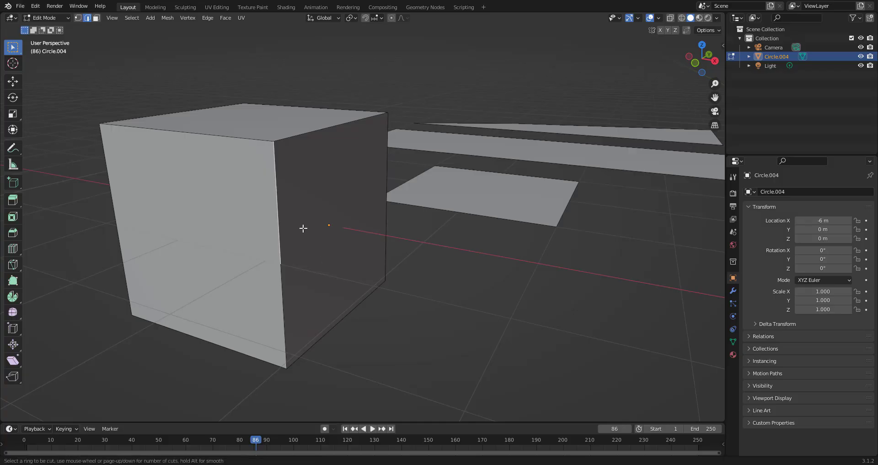
click(382, 203)
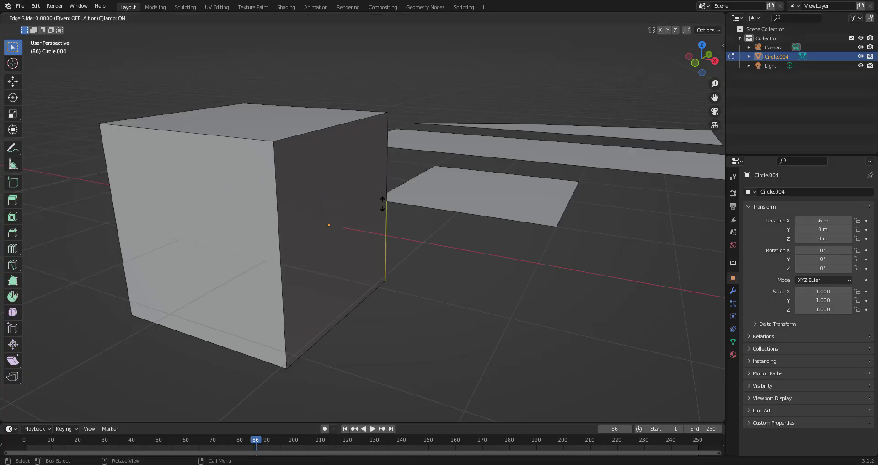
right_click(383, 203)
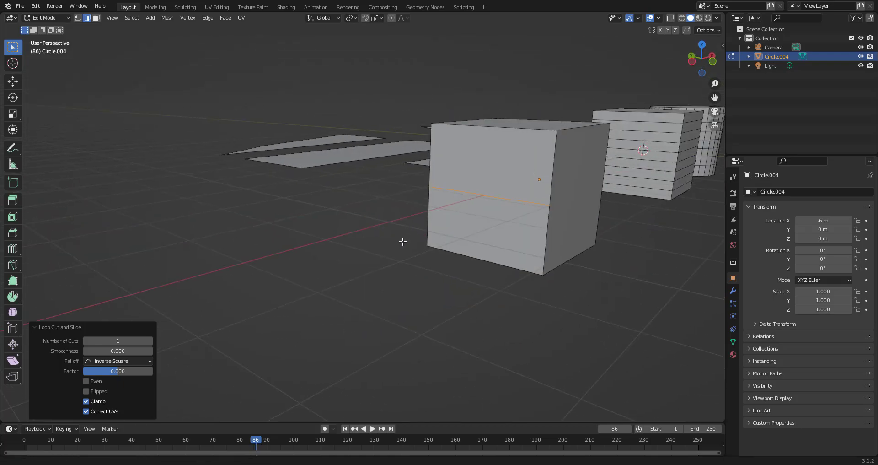